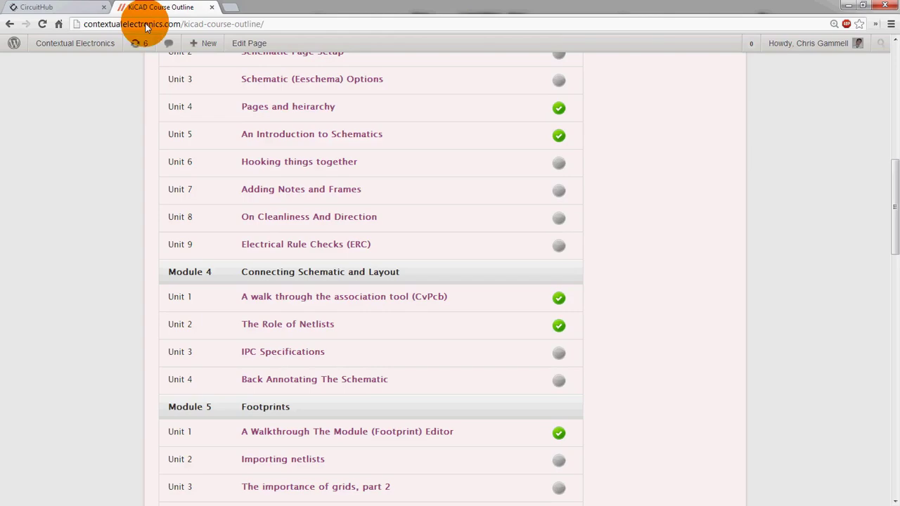
- Look over the KiCAD course outline from Module 1 to Module 5 and close its page
scroll(176, 127, up, 8)
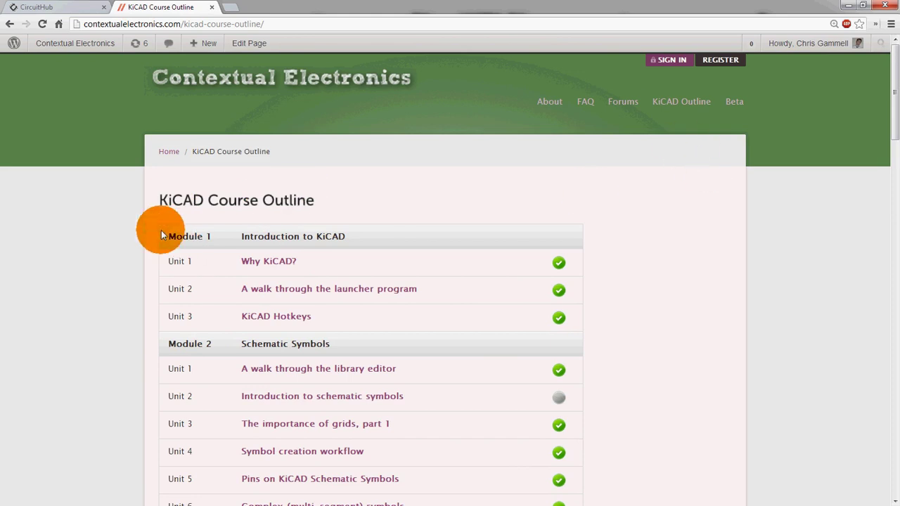
scroll(187, 318, down, 2)
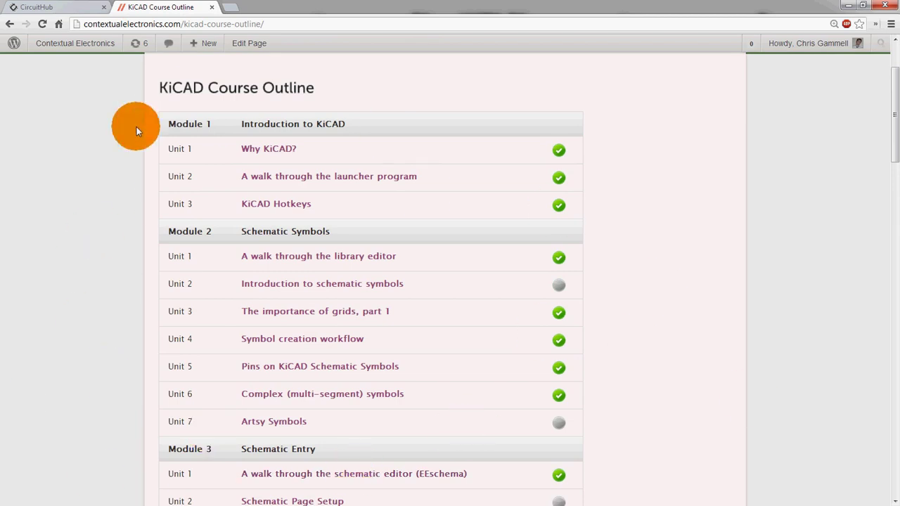
scroll(380, 352, down, 6)
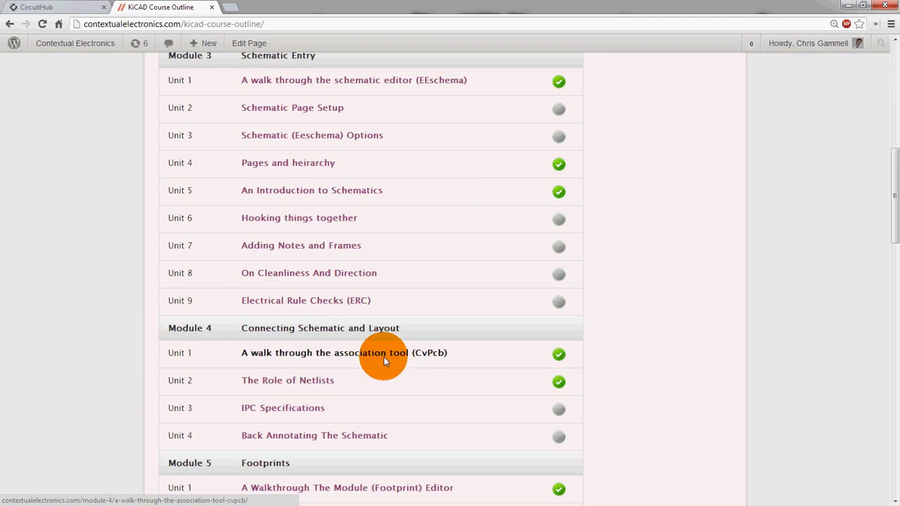
scroll(383, 360, down, 3)
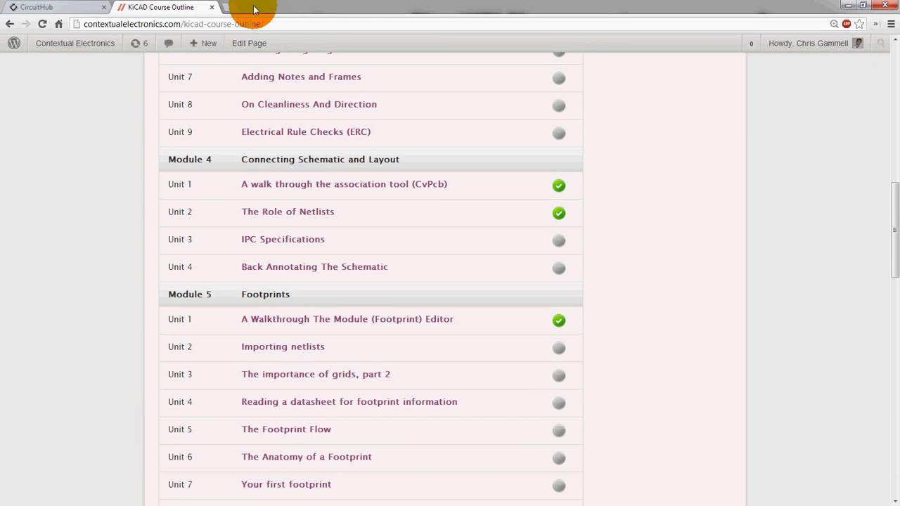
click(210, 8)
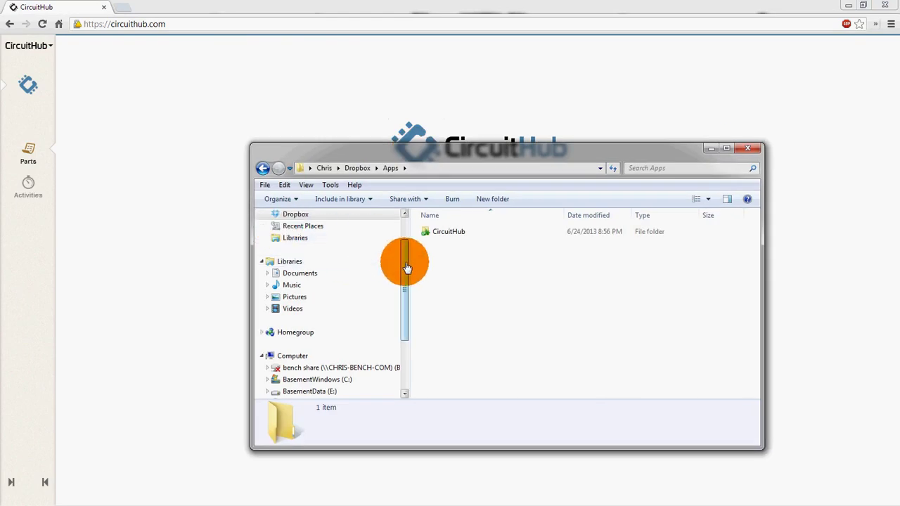
- Inspect the CircuitHub parts folder inside the Dropbox Apps folder, and minimize the file window
scroll(405, 261, up, 2)
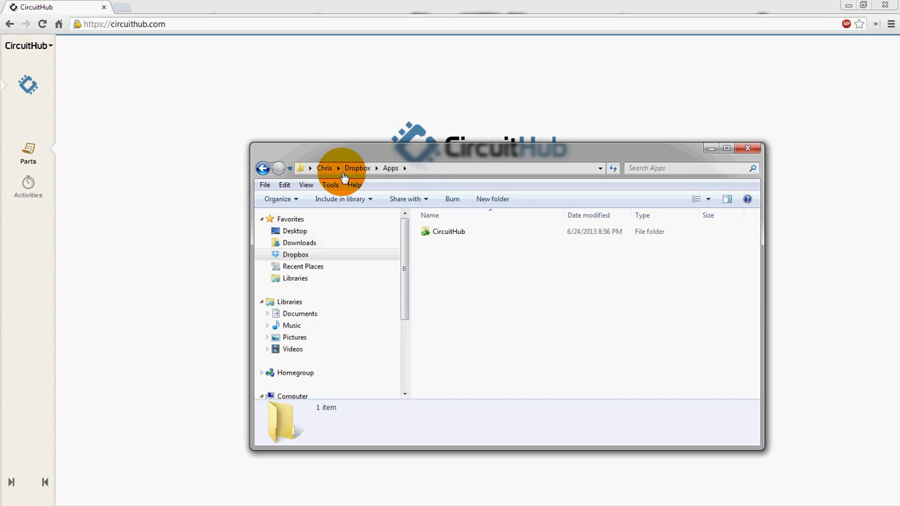
double_click(439, 238)
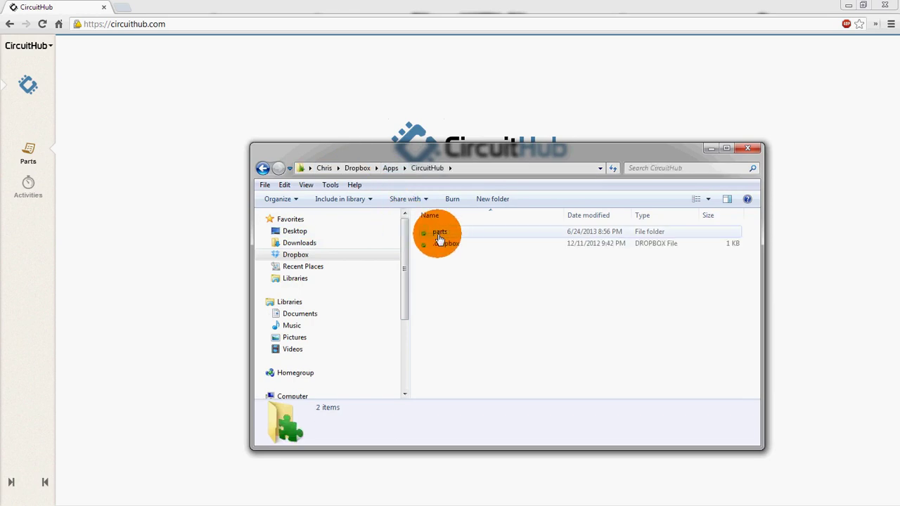
double_click(438, 233)
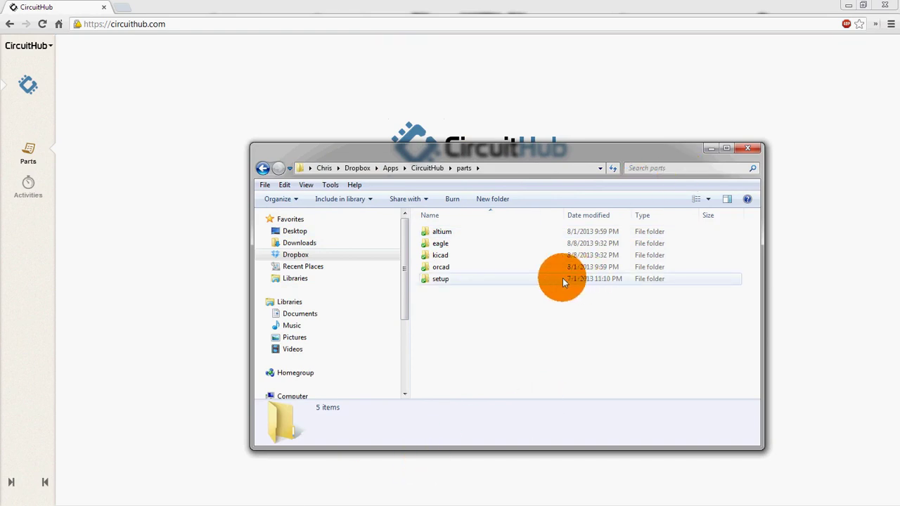
click(709, 148)
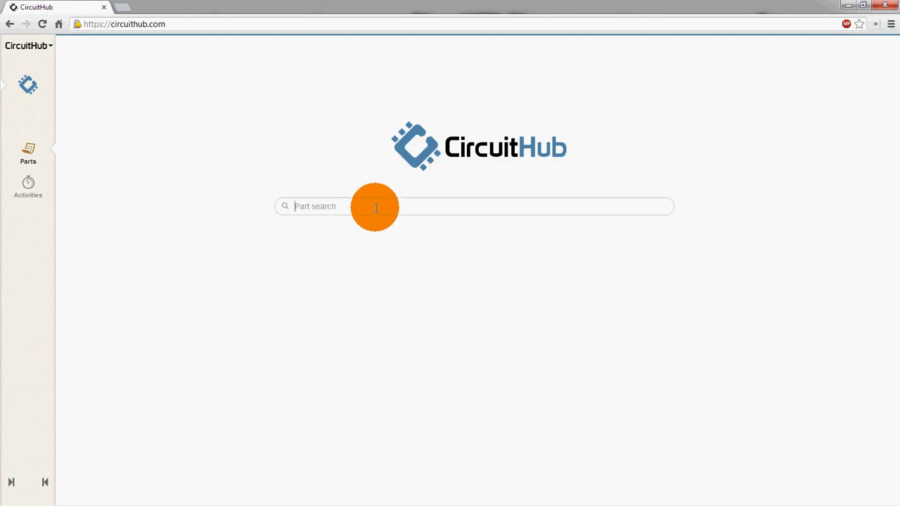
- Search the CircuitHub parts for atmega328 and open the Atmel ATMEGA328-PU part
click(419, 211)
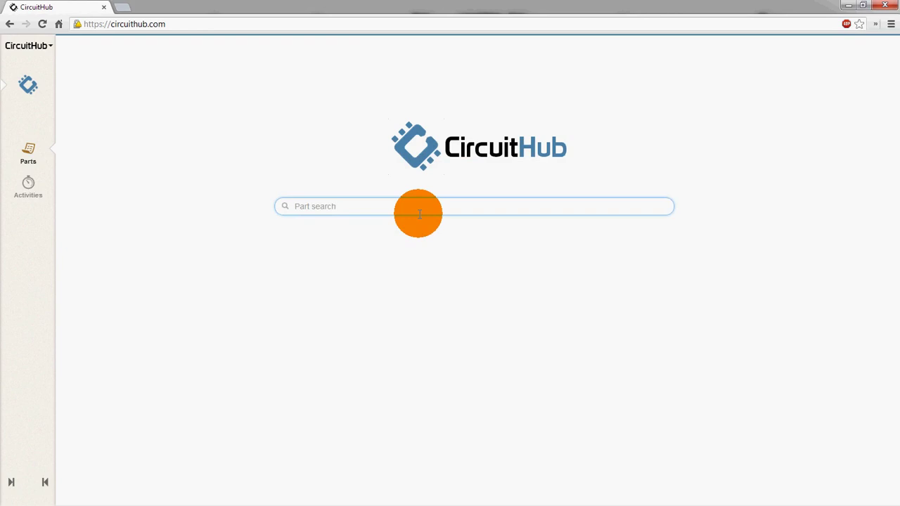
text(atmega328)
key(Return)
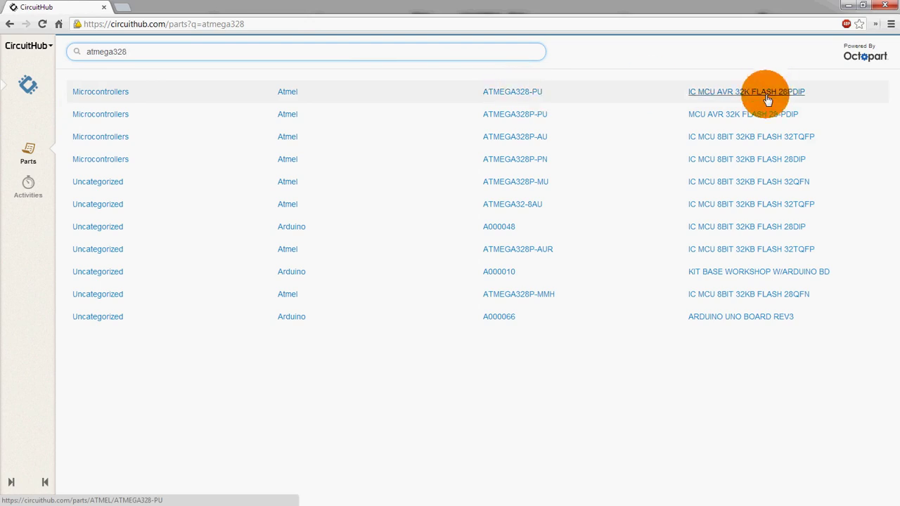
click(100, 92)
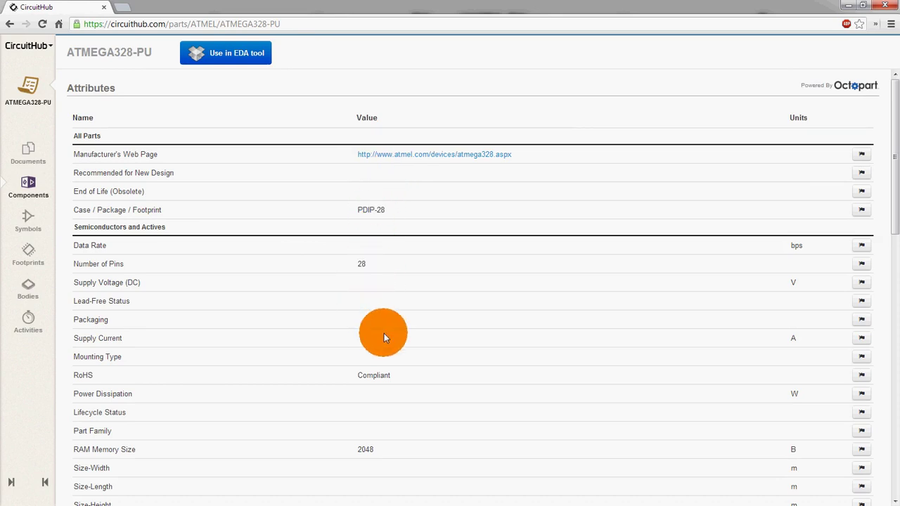
- Review the part's attributes and view the Pin Configurations page of its datasheet alongside them
scroll(384, 338, down, 5)
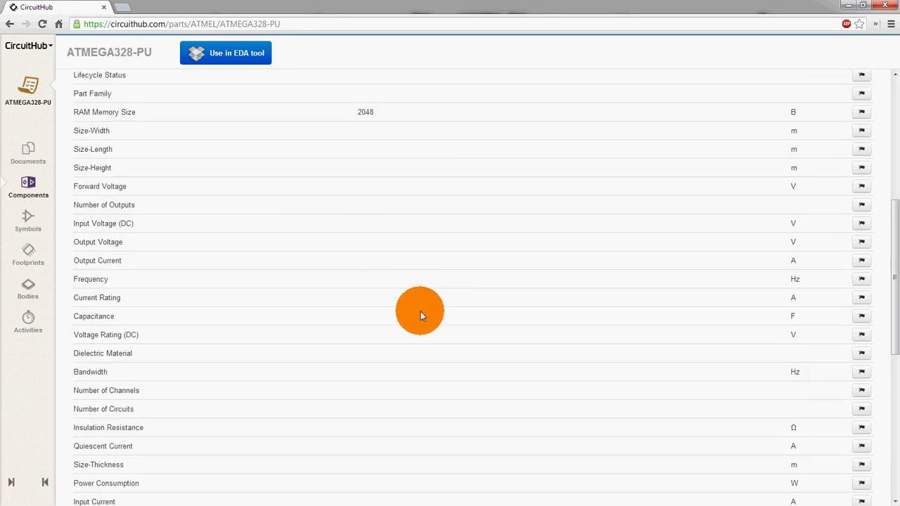
scroll(367, 278, down, 6)
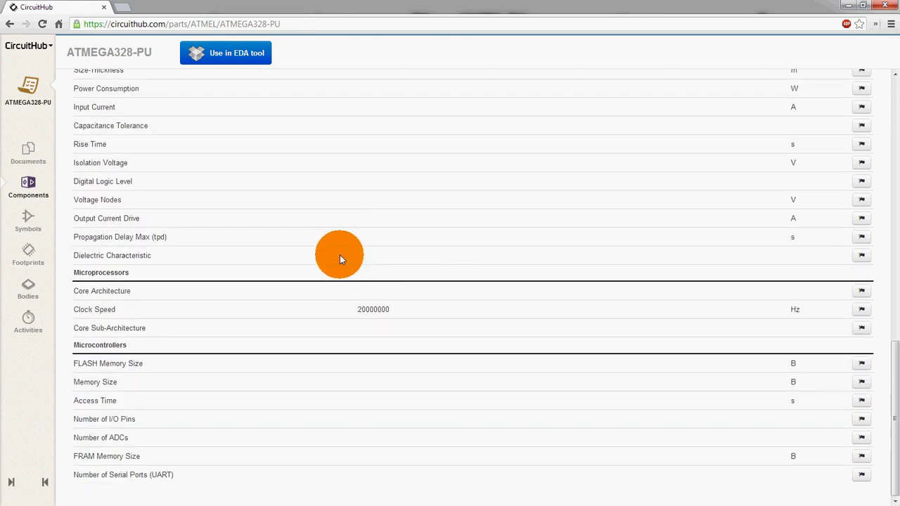
scroll(339, 257, up, 10)
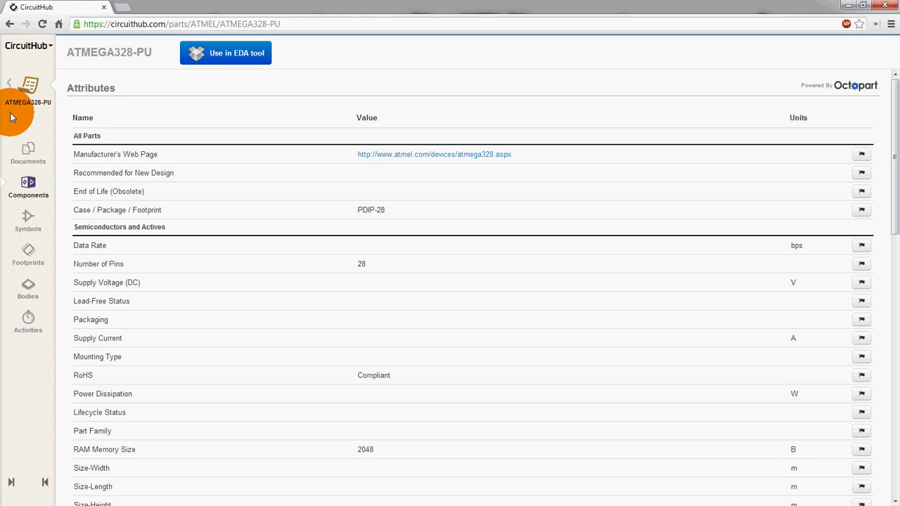
click(11, 483)
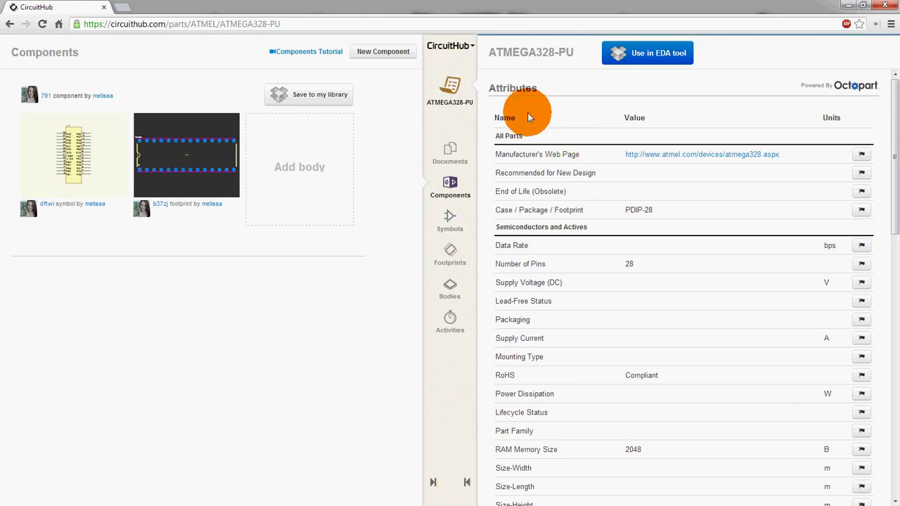
click(442, 152)
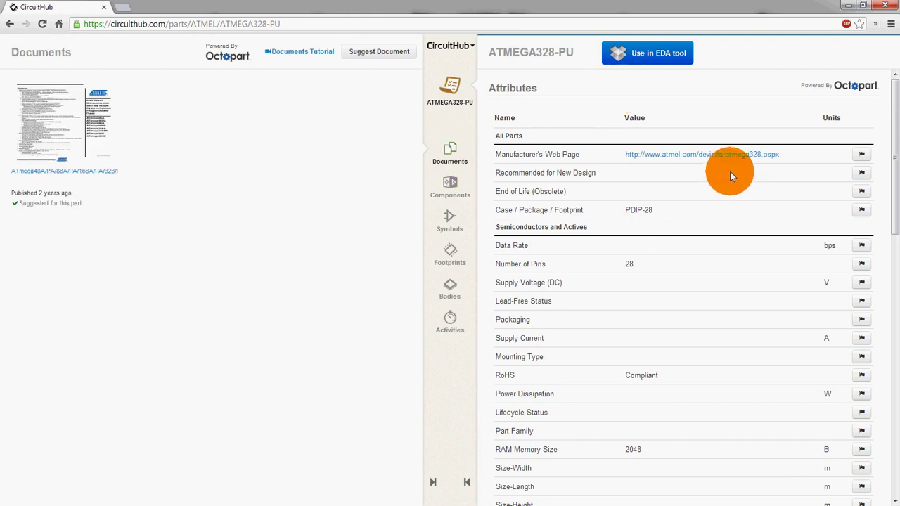
click(39, 124)
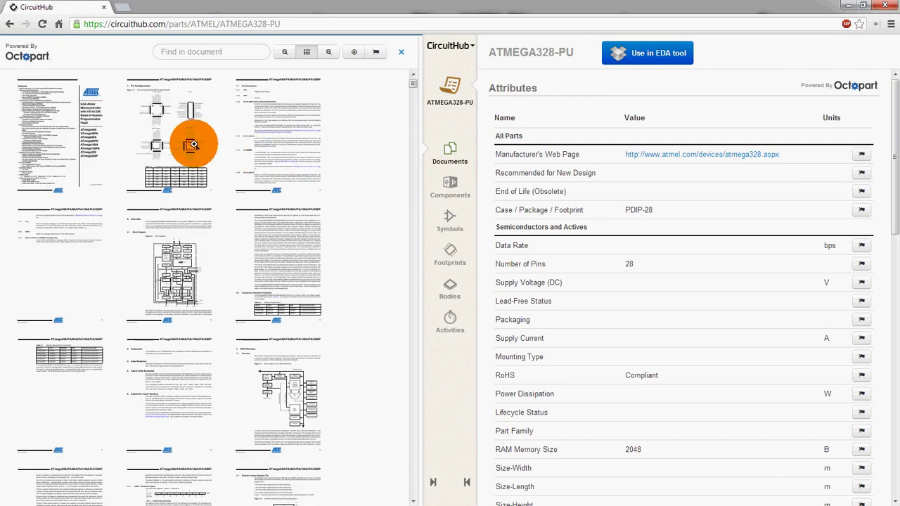
click(187, 144)
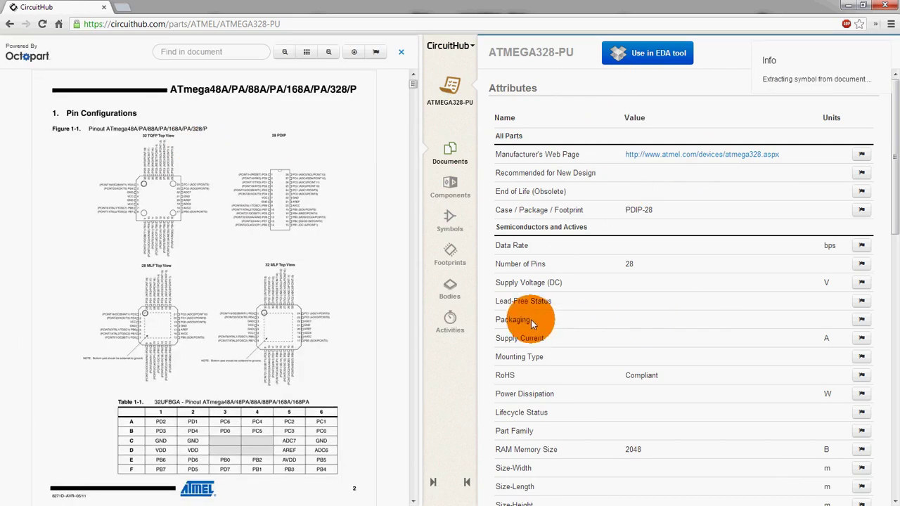
- Examine the part's recommended footprints, symbols and 3D bodies, its existing component, and its activity log
click(470, 257)
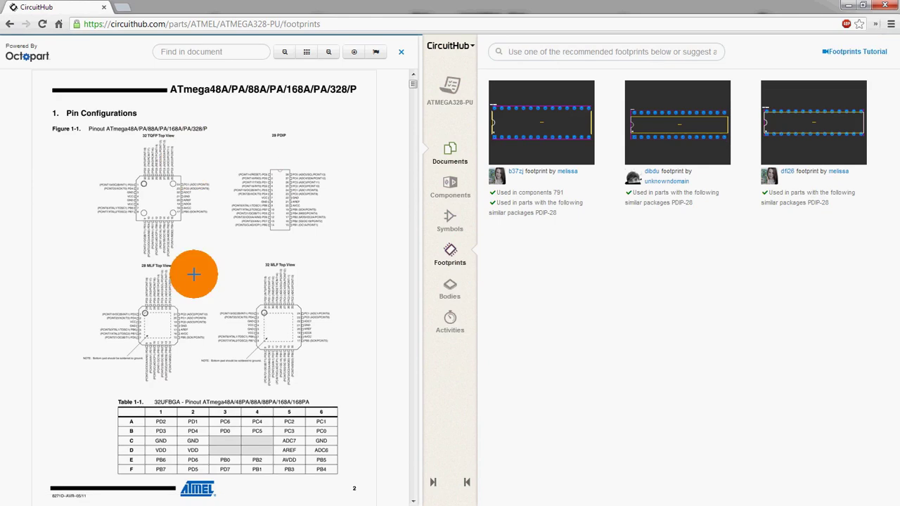
click(457, 220)
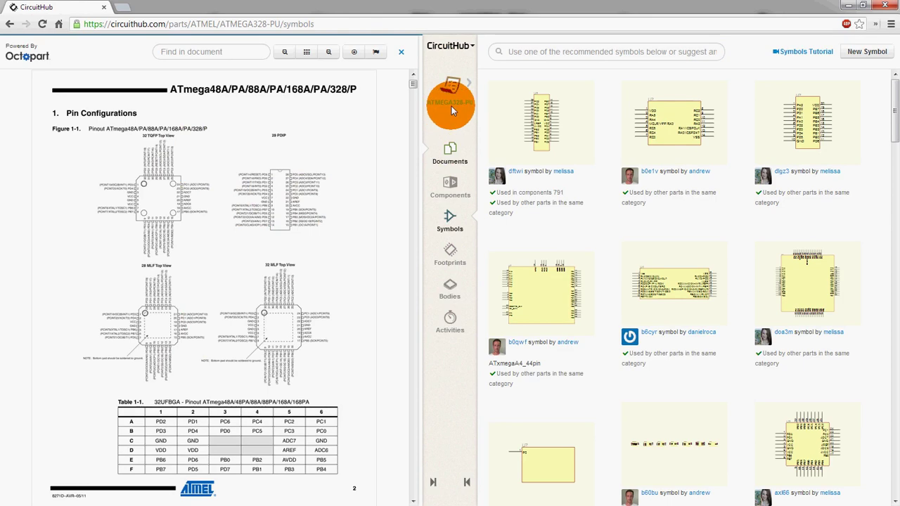
click(449, 177)
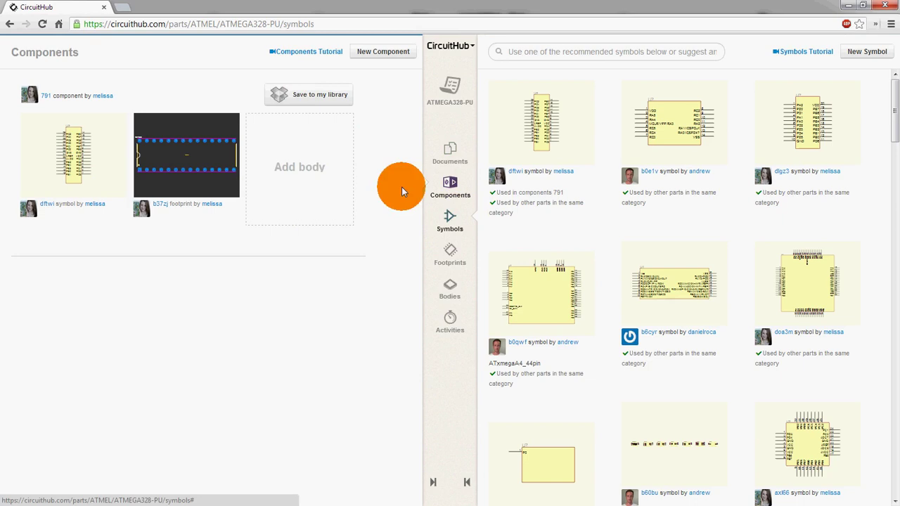
click(469, 249)
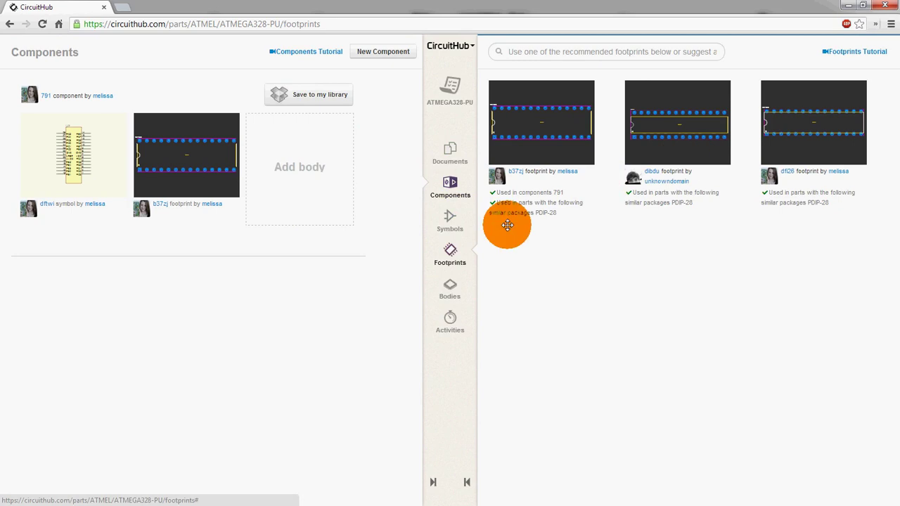
click(457, 289)
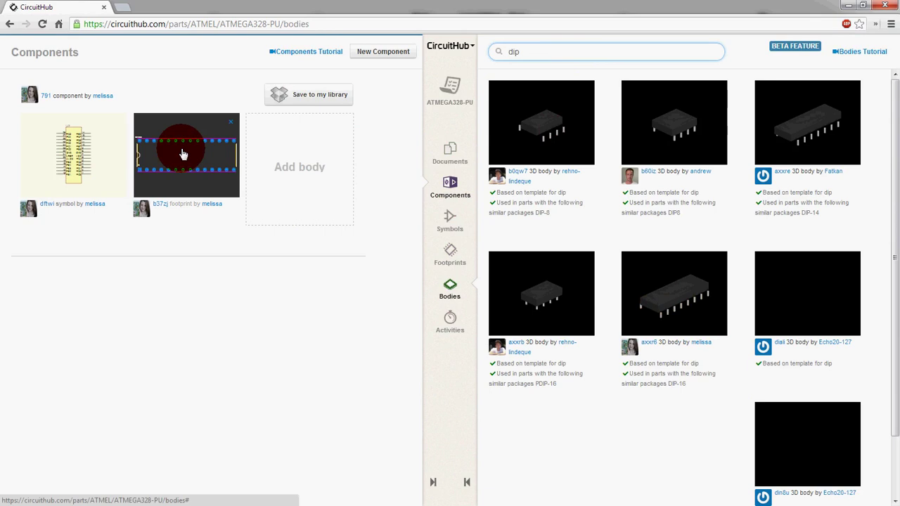
click(453, 319)
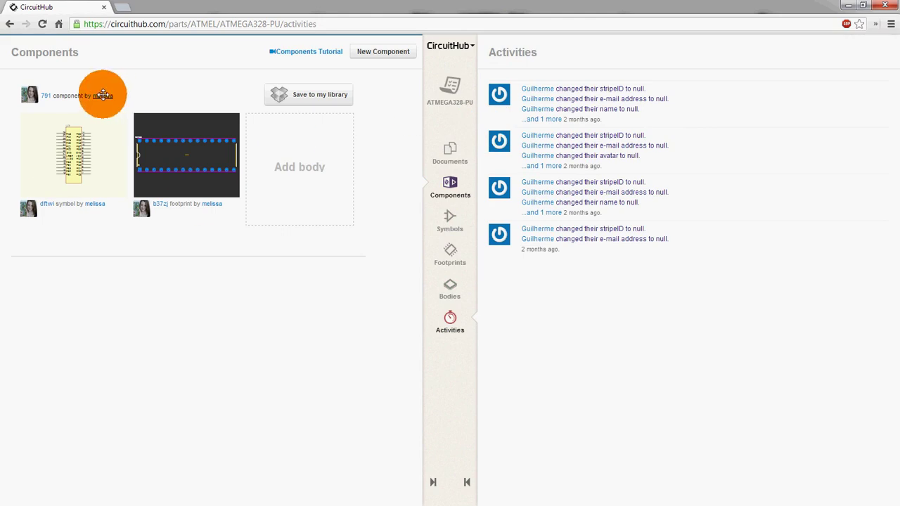
- Save component 791 of the ATMEGA328-PU to the library and check the Dropbox sync details
click(299, 106)
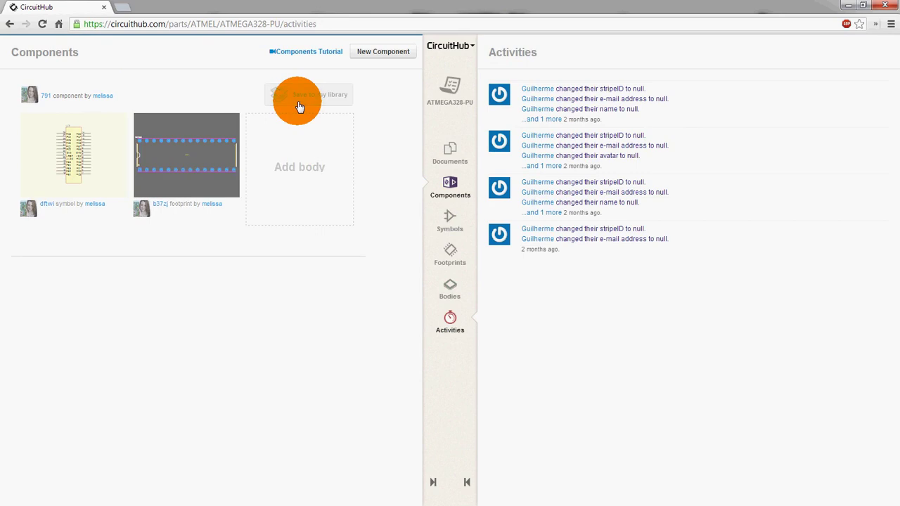
click(539, 124)
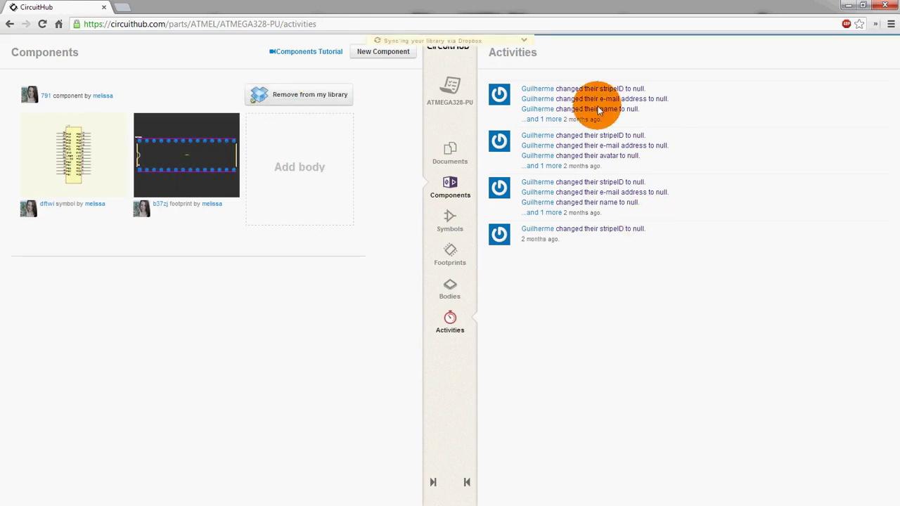
click(433, 42)
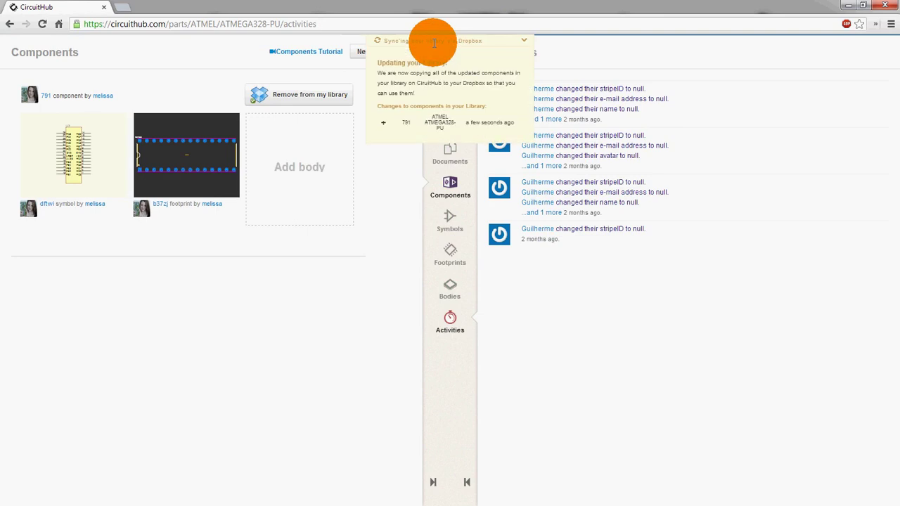
click(639, 174)
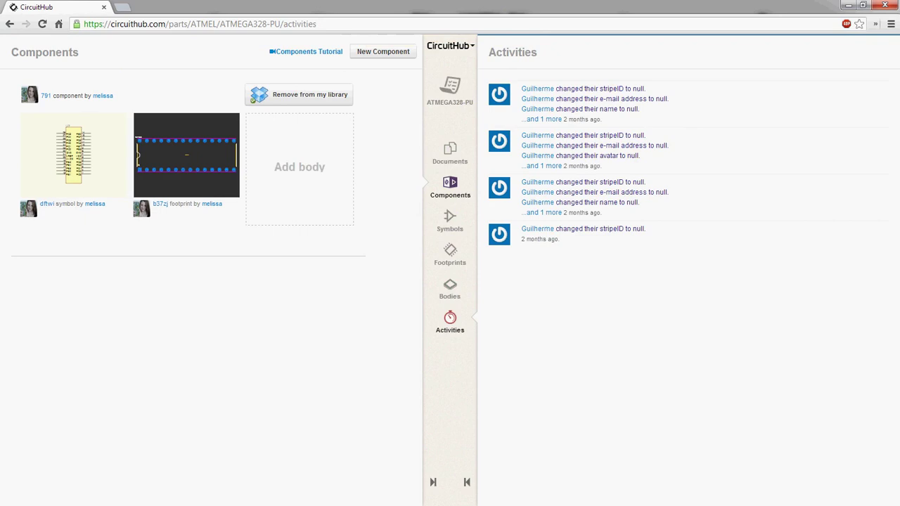
- Switch to the Eeschema schematic editor and check its library settings for the CircuitHub search path and the CircuitHub library
mouse_move(763, 492)
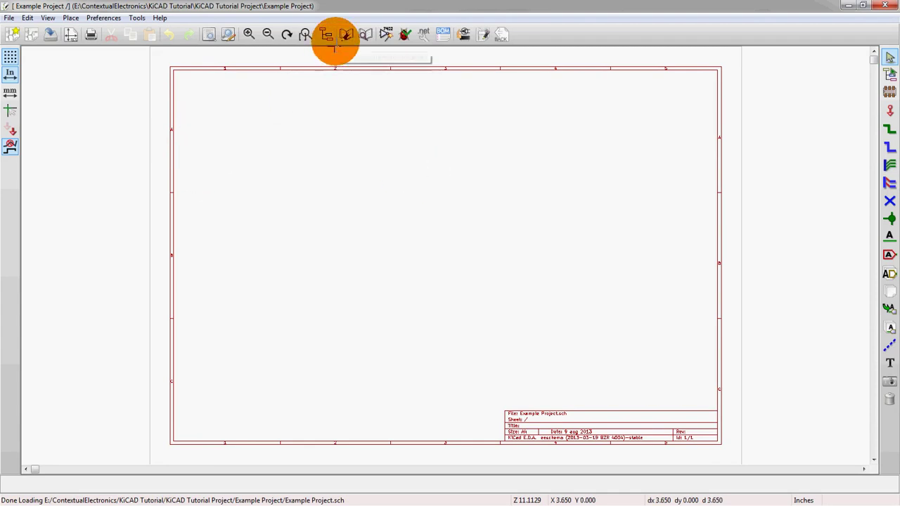
click(103, 18)
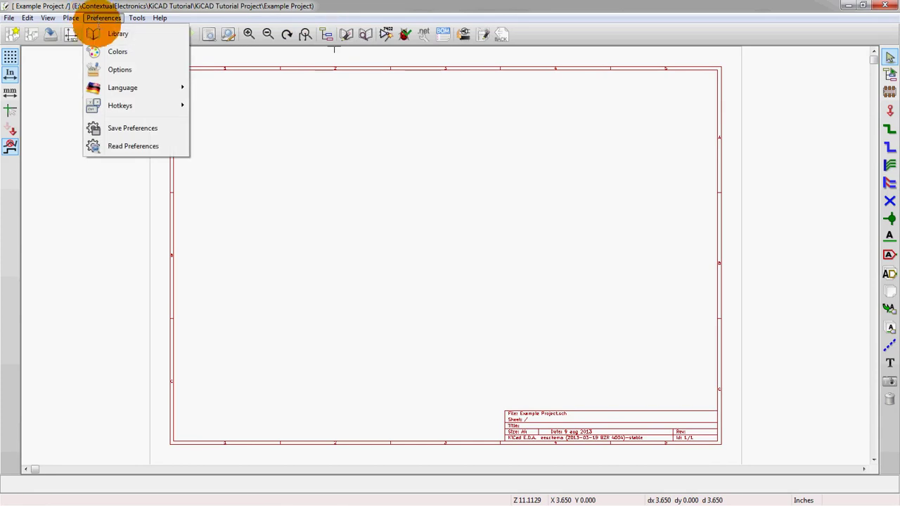
click(103, 34)
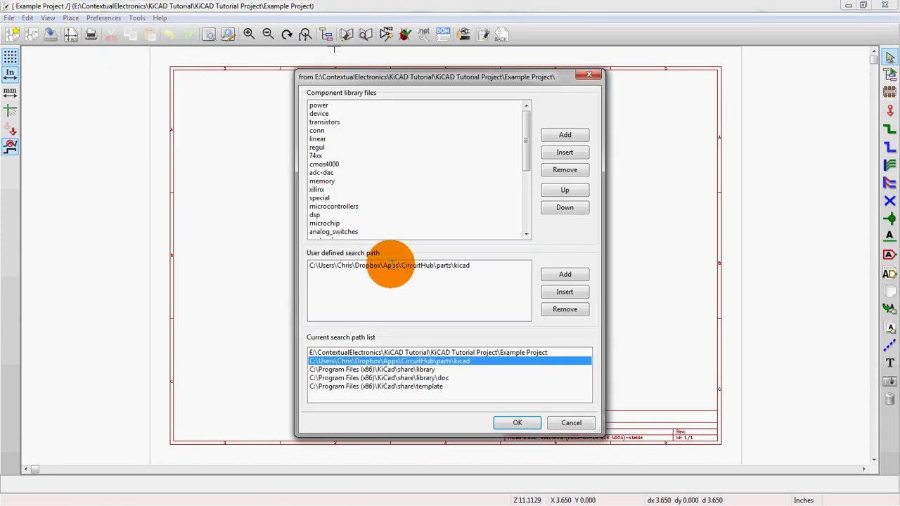
click(344, 265)
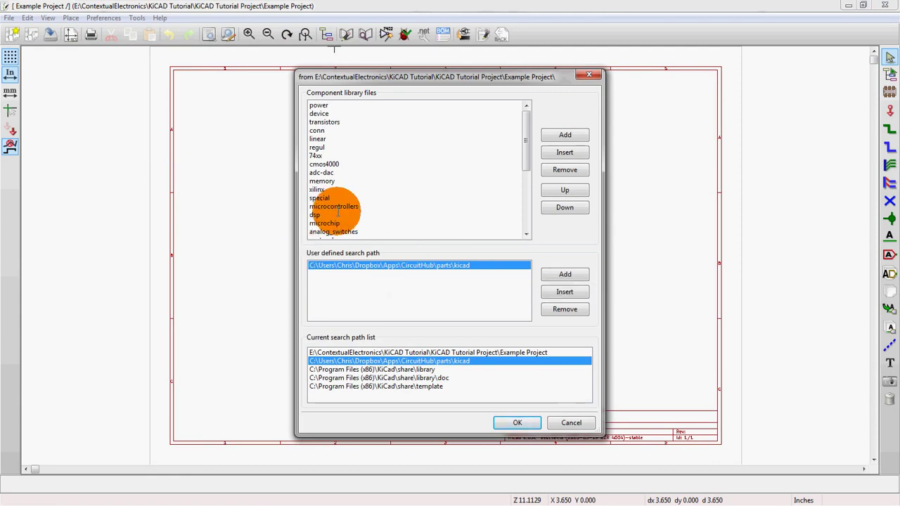
scroll(331, 220, down, 5)
click(323, 231)
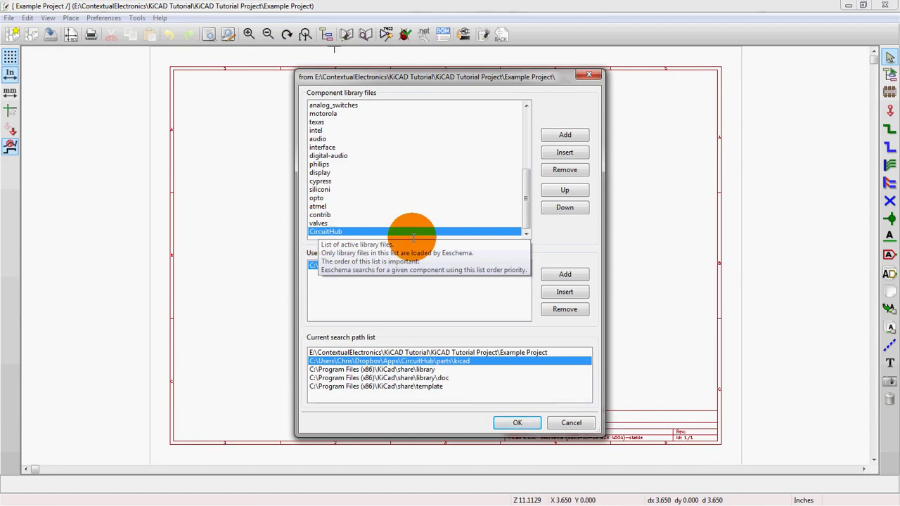
click(517, 423)
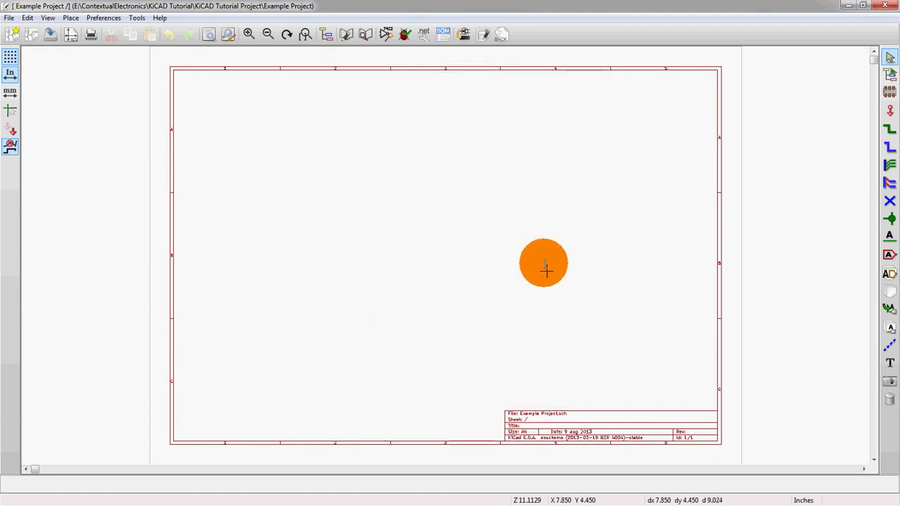
- Place component 791-ATMEGA328-PU from the CircuitHub library in the middle of the empty schematic sheet
key(a)
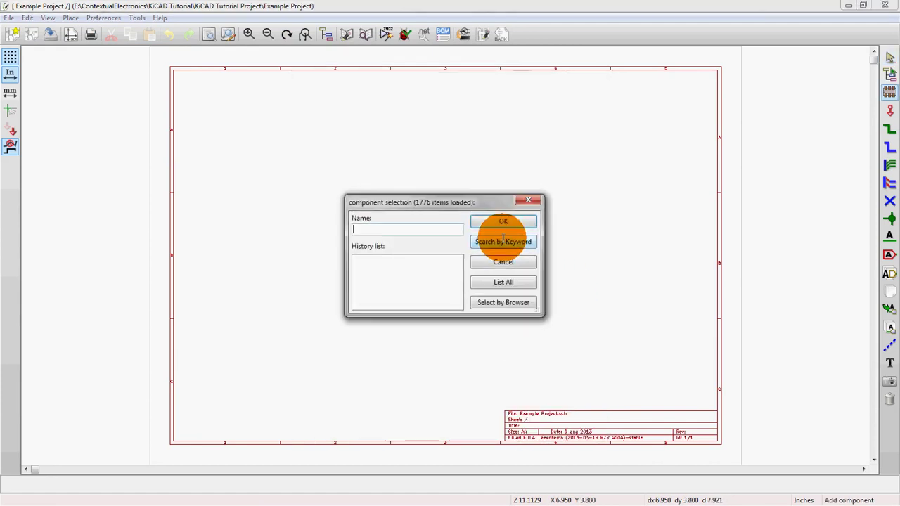
click(504, 282)
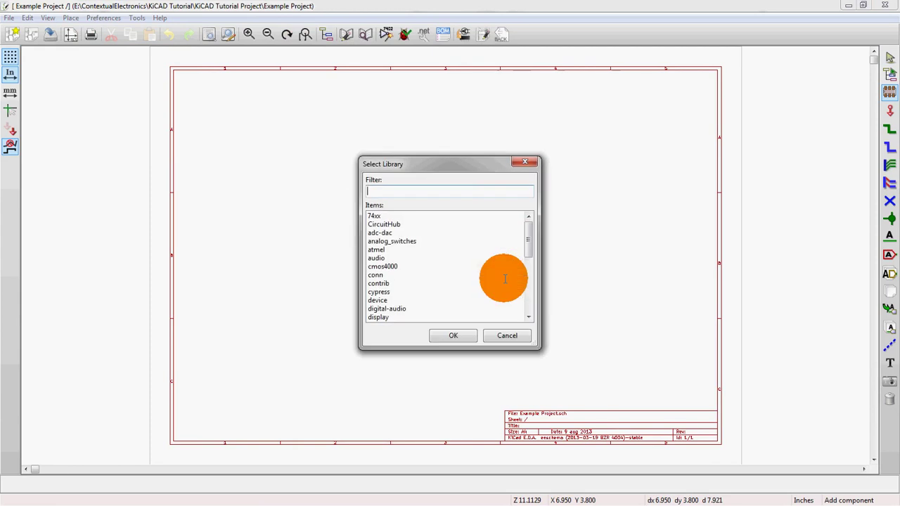
double_click(408, 224)
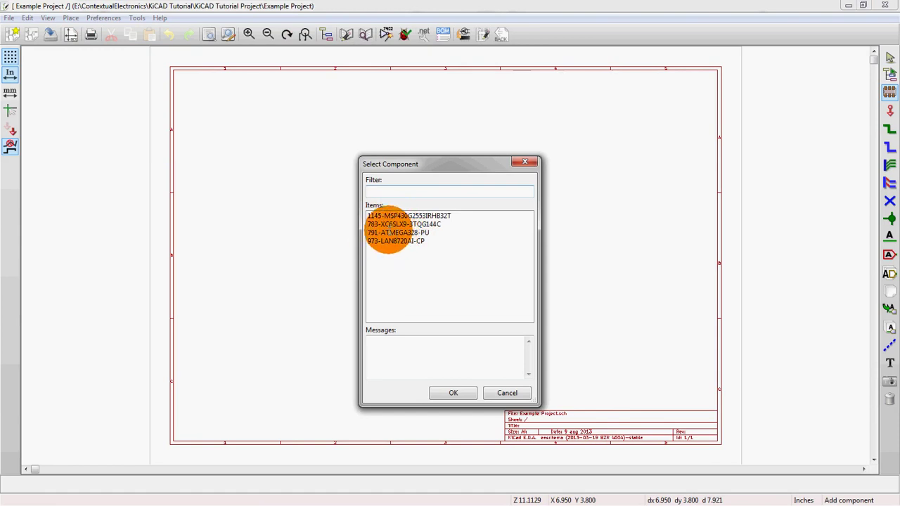
click(390, 232)
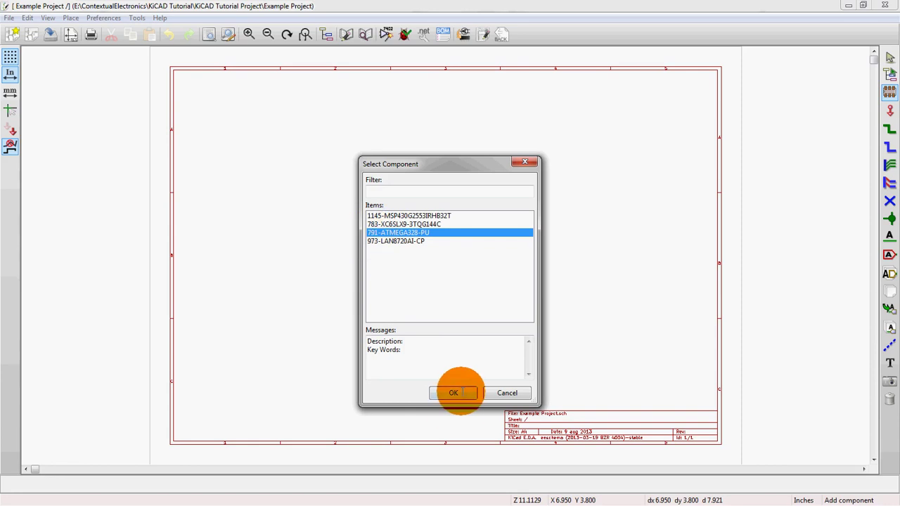
click(453, 393)
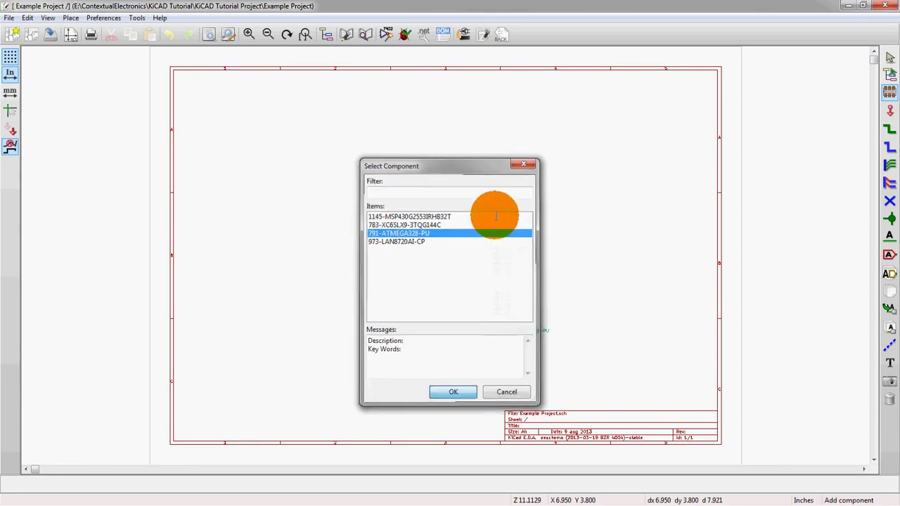
scroll(434, 172, up, 2)
click(395, 222)
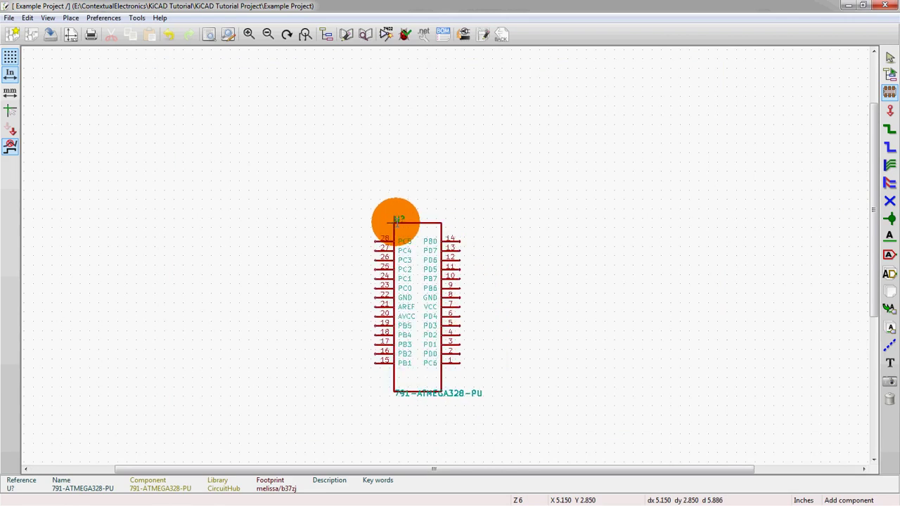
scroll(445, 255, down, 2)
scroll(445, 256, up, 2)
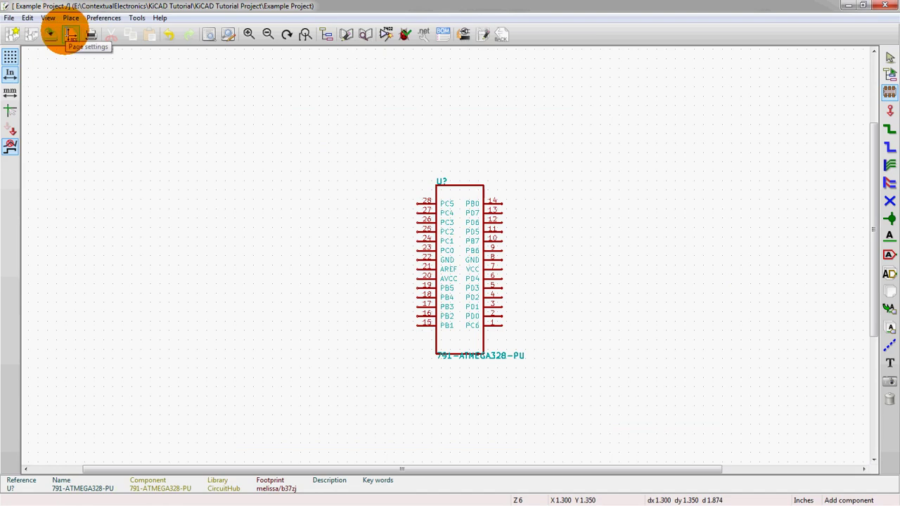
- Save the schematic and generate its Pcbnew netlist in Advanced Format
click(50, 33)
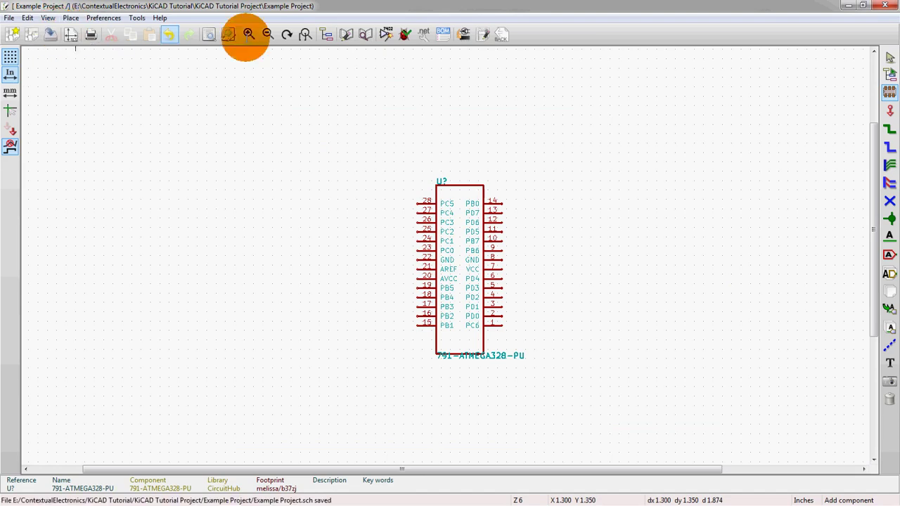
click(424, 34)
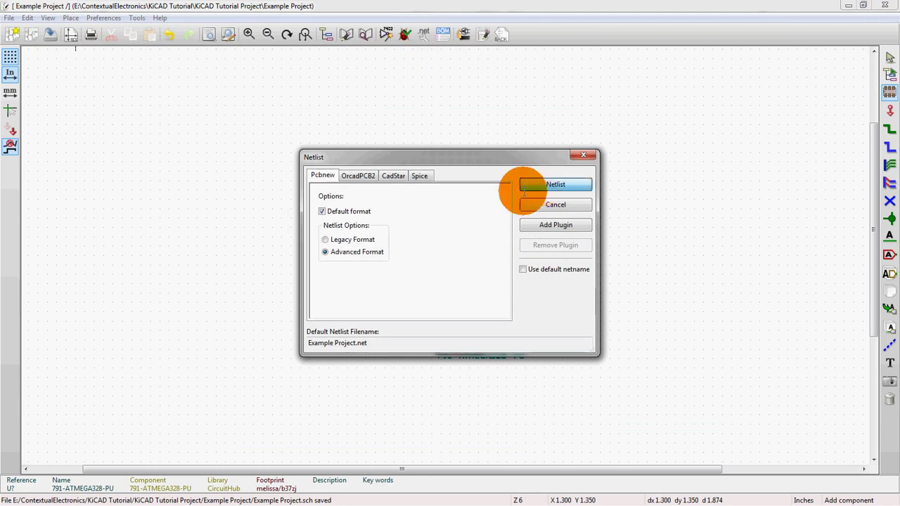
click(534, 184)
click(637, 412)
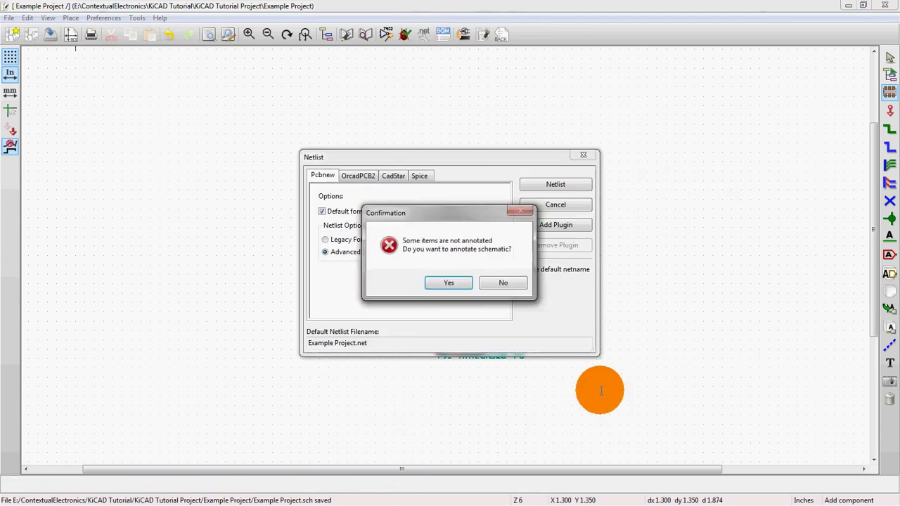
- Annotate the entire schematic, keeping existing annotation, sorting components by X position and using the first free number
click(446, 282)
click(501, 371)
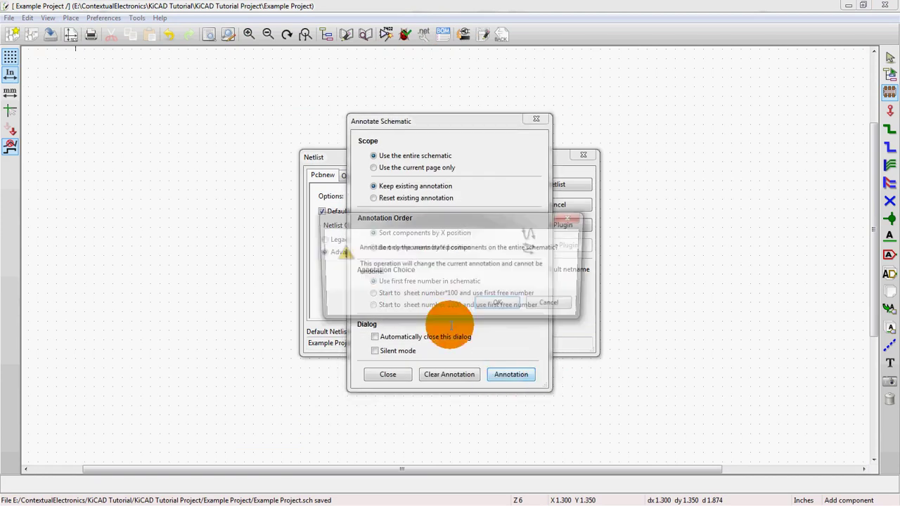
click(482, 306)
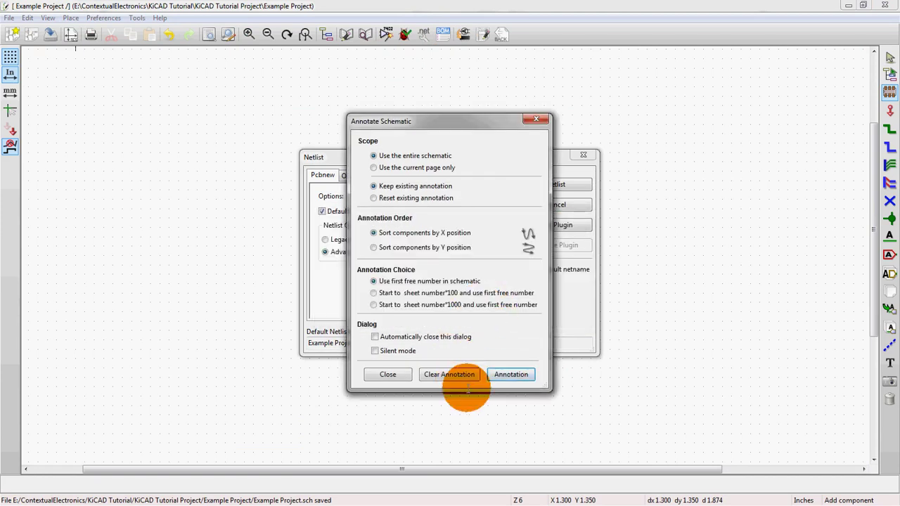
click(387, 374)
- Save and close the schematic, and open the project's board in Pcbnew
scroll(511, 297, down, 3)
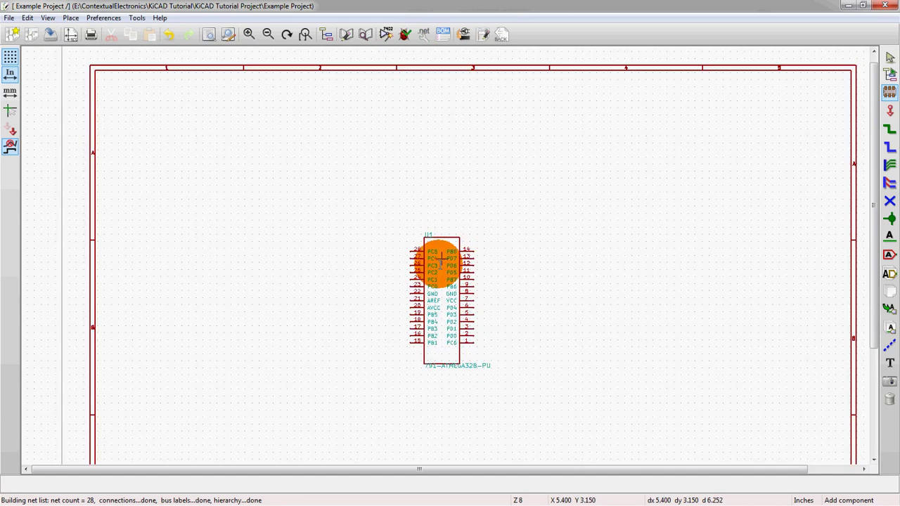
scroll(444, 255, up, 3)
click(500, 118)
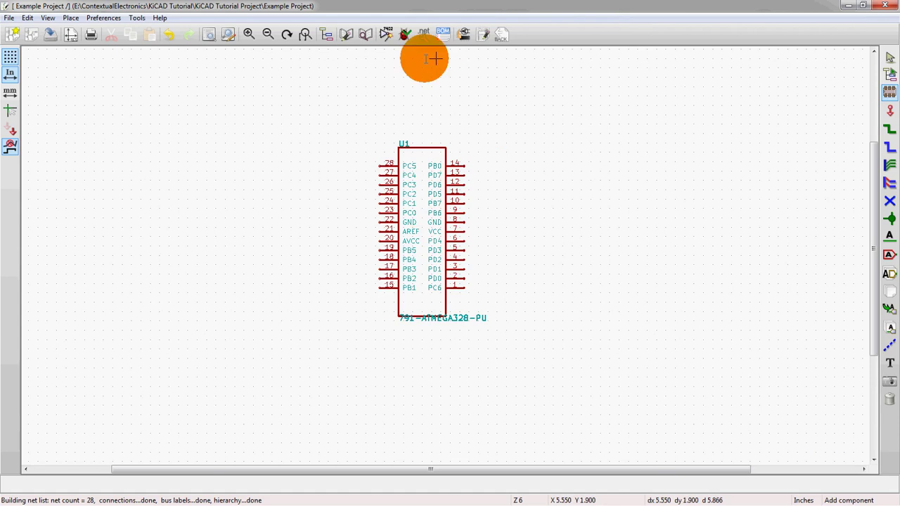
click(883, 6)
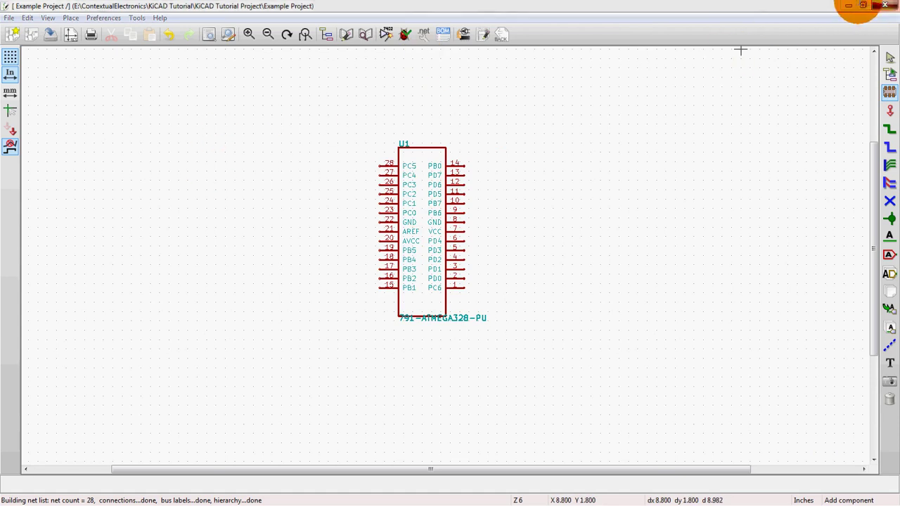
click(570, 294)
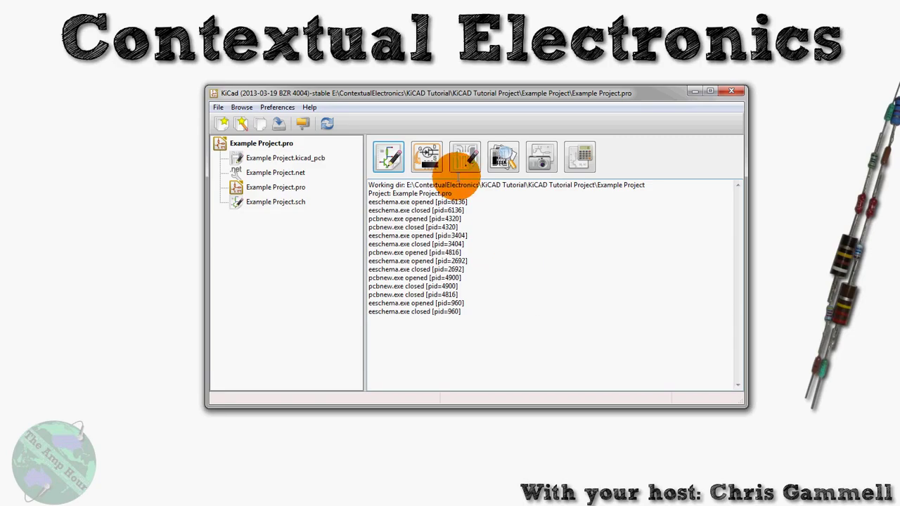
click(466, 159)
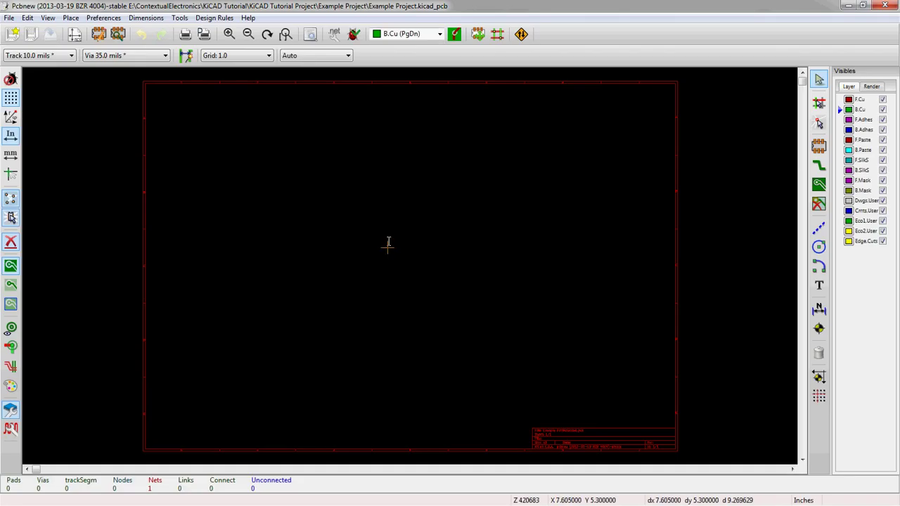
- Check the board's library settings for the CircuitHub search path and footprint library, and save them to Example Project.pro
click(341, 31)
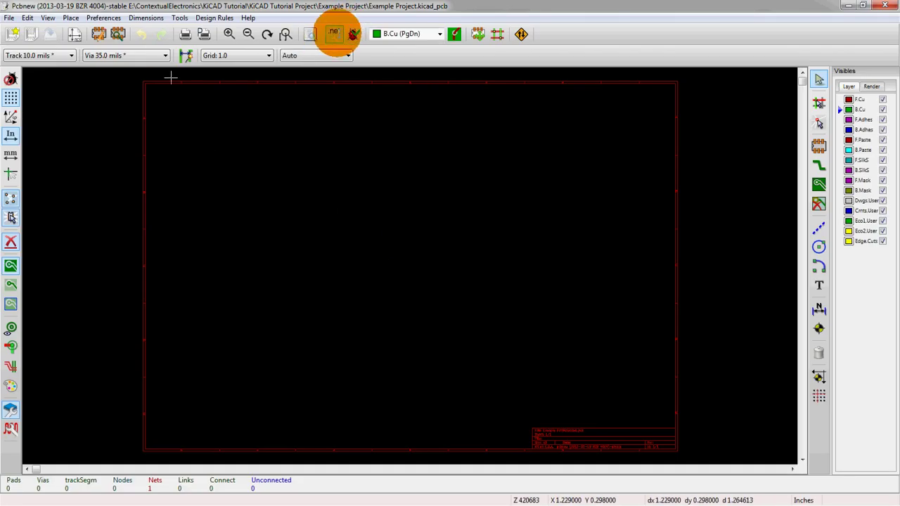
click(103, 18)
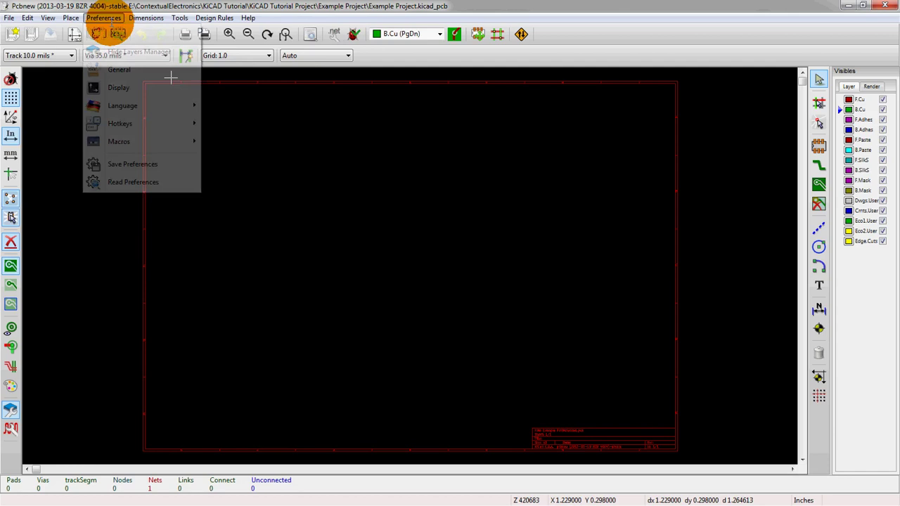
click(95, 32)
click(336, 265)
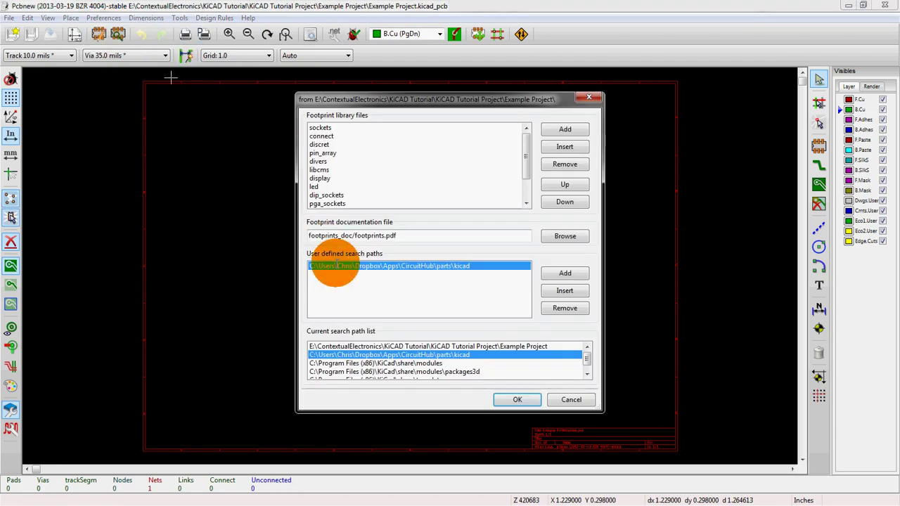
click(329, 195)
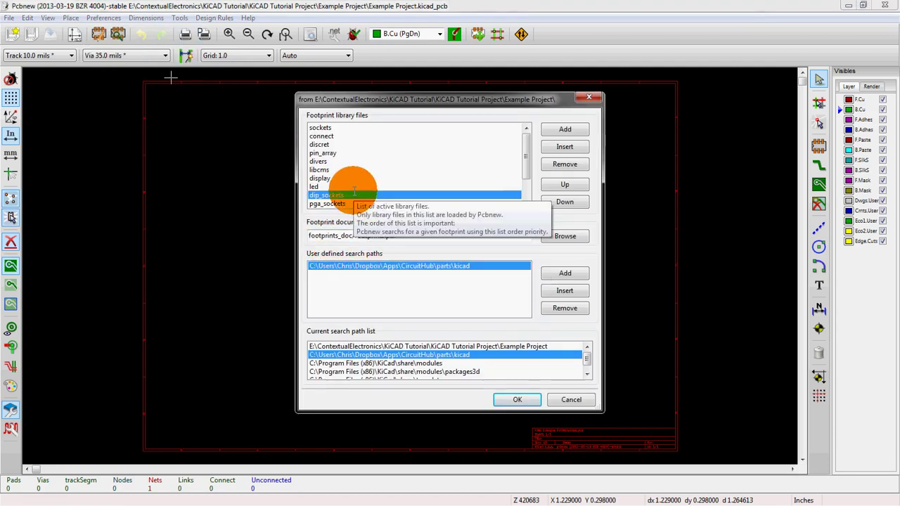
scroll(352, 191, down, 2)
click(327, 203)
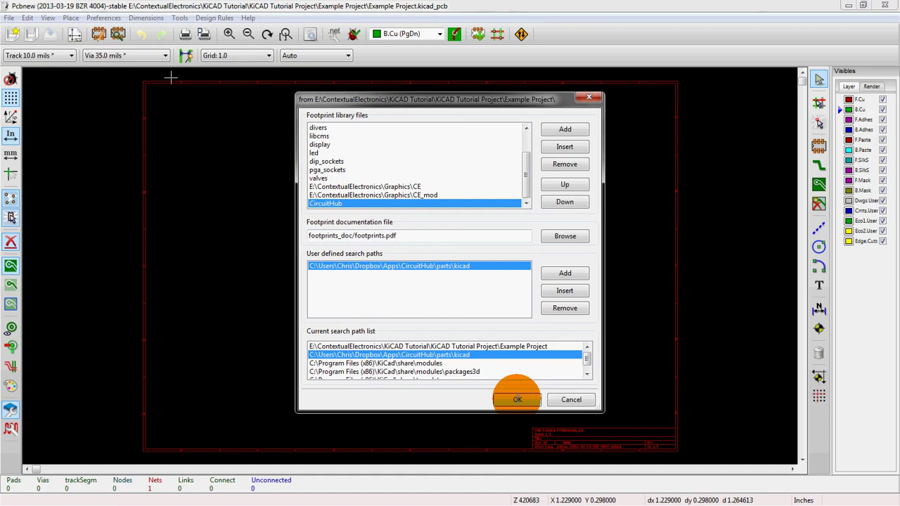
click(513, 399)
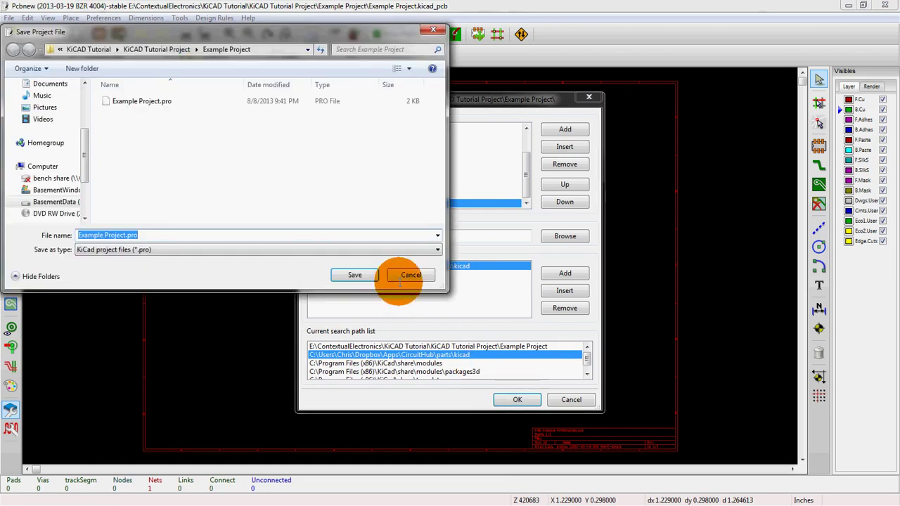
click(352, 274)
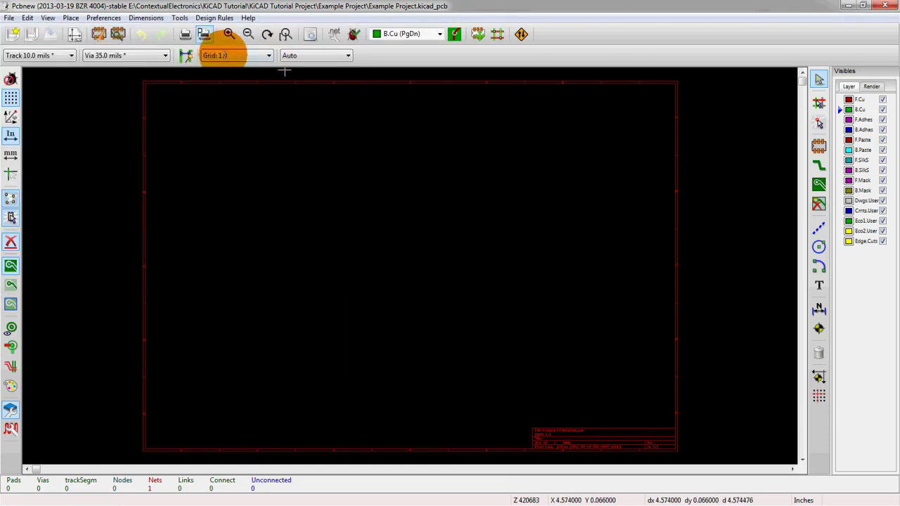
- Read the project's current netlist into the board, keeping existing modules and extra footprints
click(334, 33)
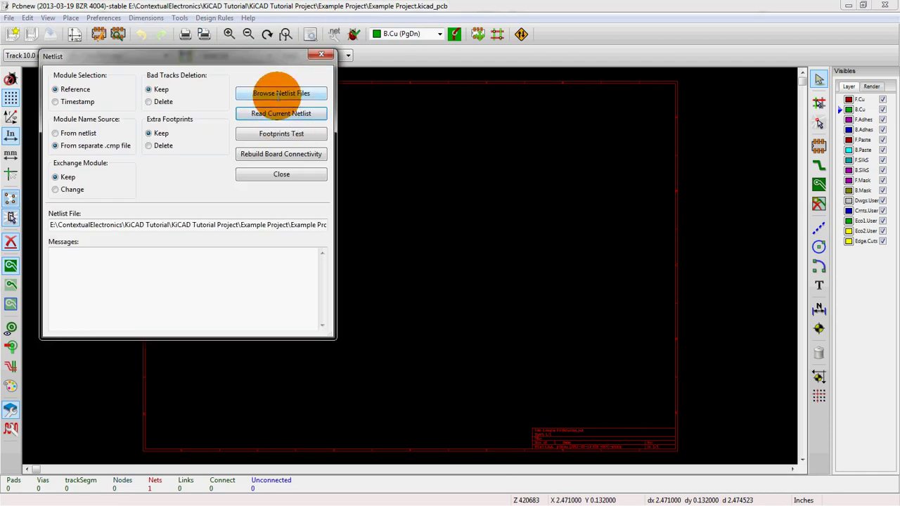
click(281, 112)
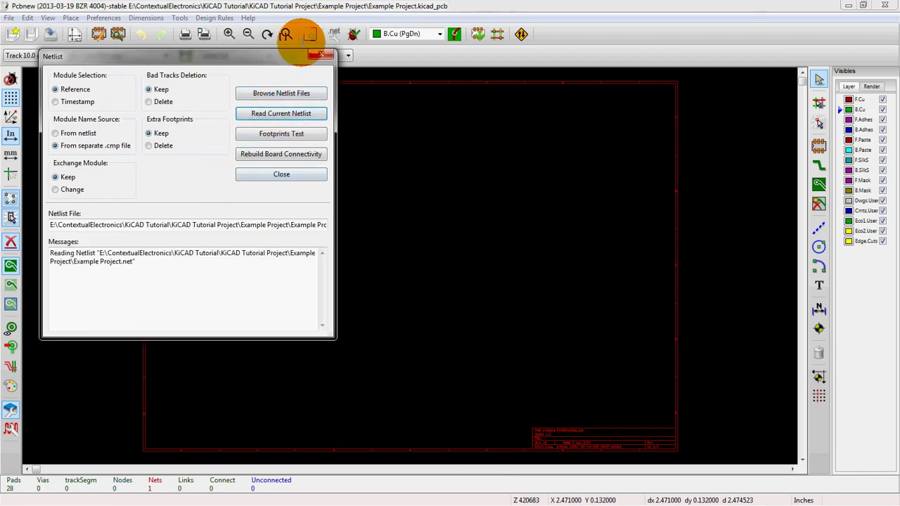
click(321, 55)
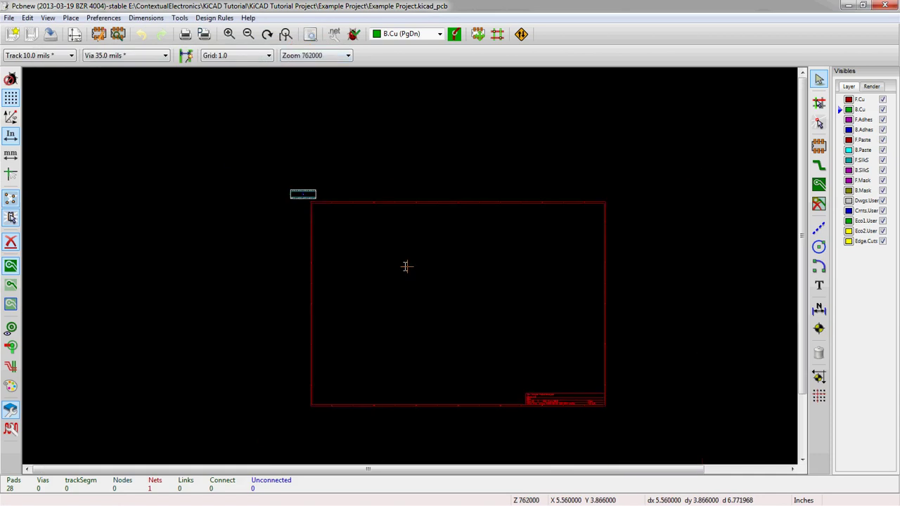
- Move the imported U1 footprint inside the sheet frame and rotate it to 270 degrees, with pin 1 at the upper left
scroll(406, 265, up, 2)
click(320, 209)
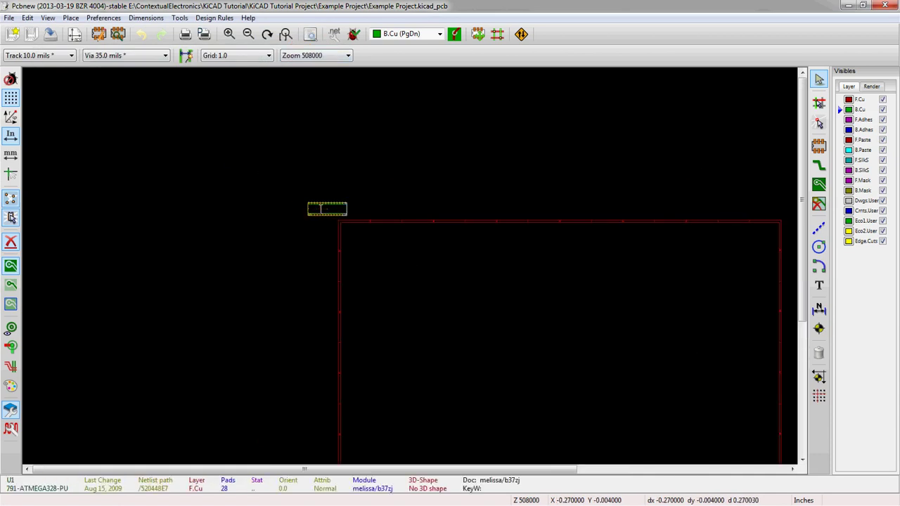
key(m)
scroll(503, 303, up, 1)
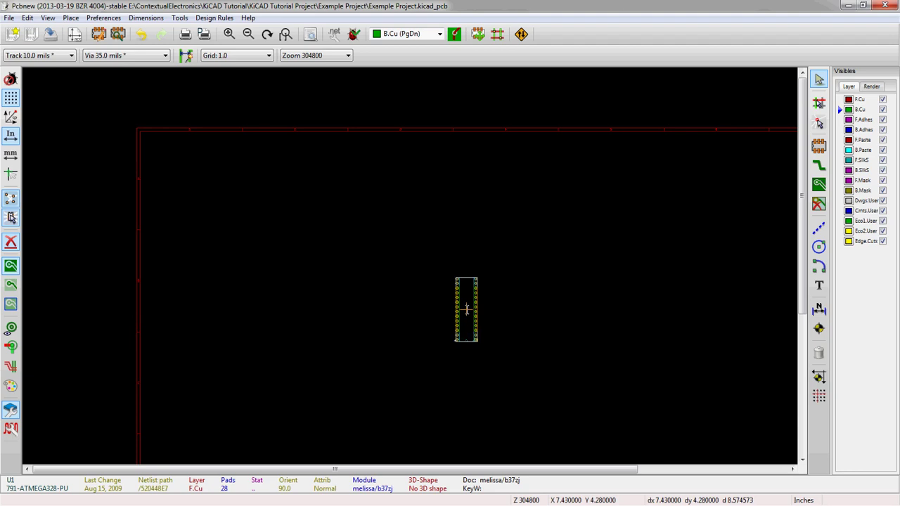
scroll(466, 309, up, 3)
key(r)
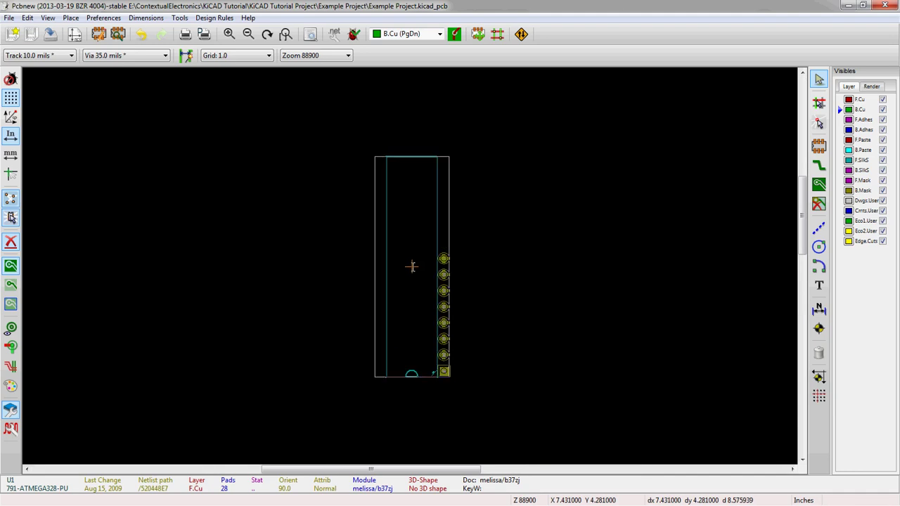
key(r)
scroll(411, 266, down, 1)
scroll(410, 266, up, 1)
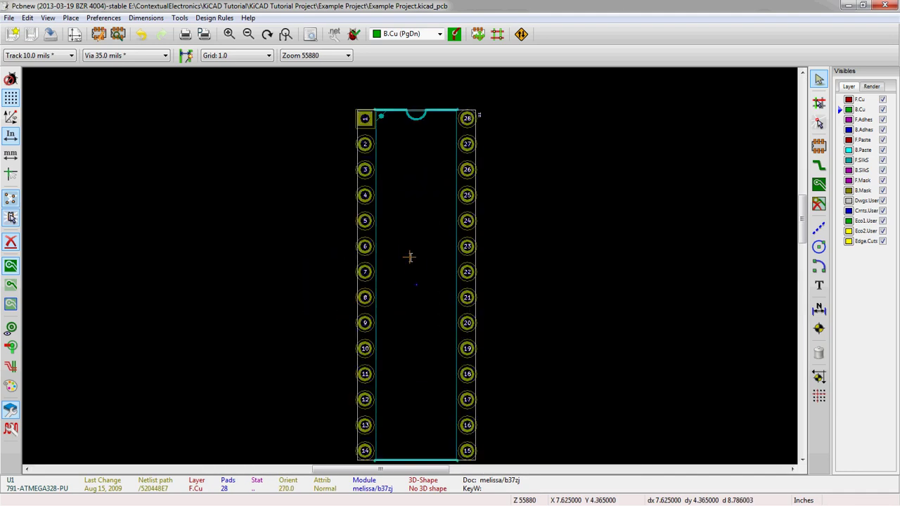
scroll(395, 257, down, 1)
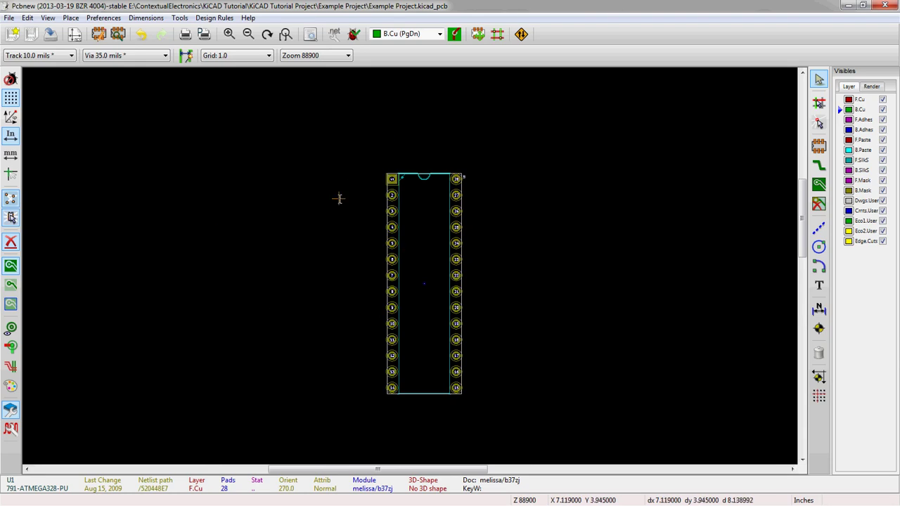
- Save and close the board, and open the project's schematic for editing
click(245, 496)
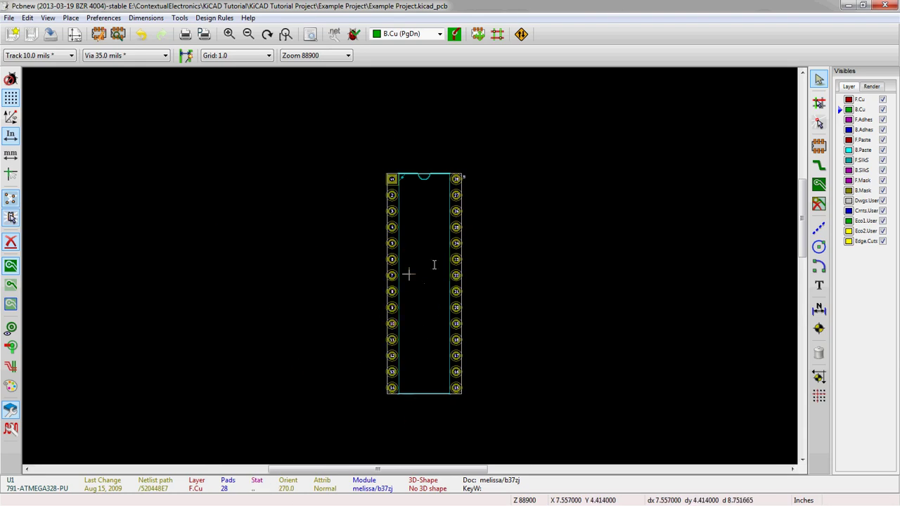
click(699, 6)
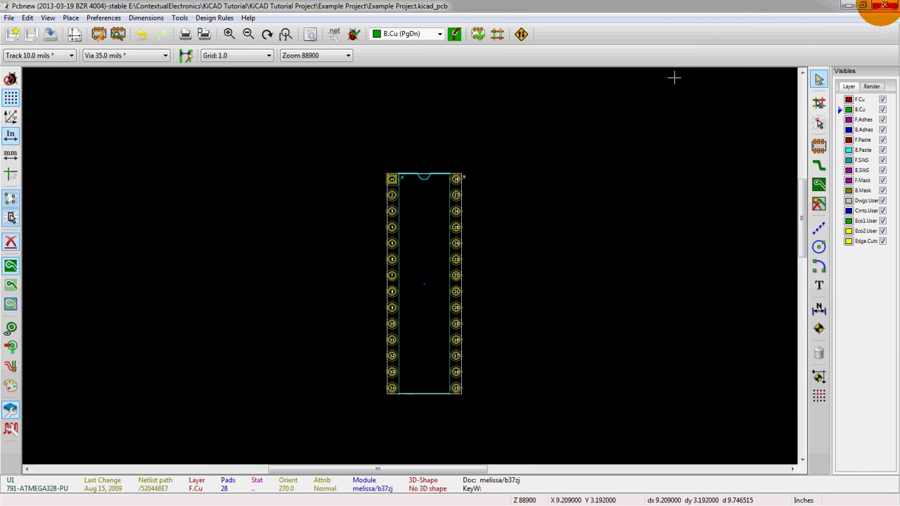
click(884, 6)
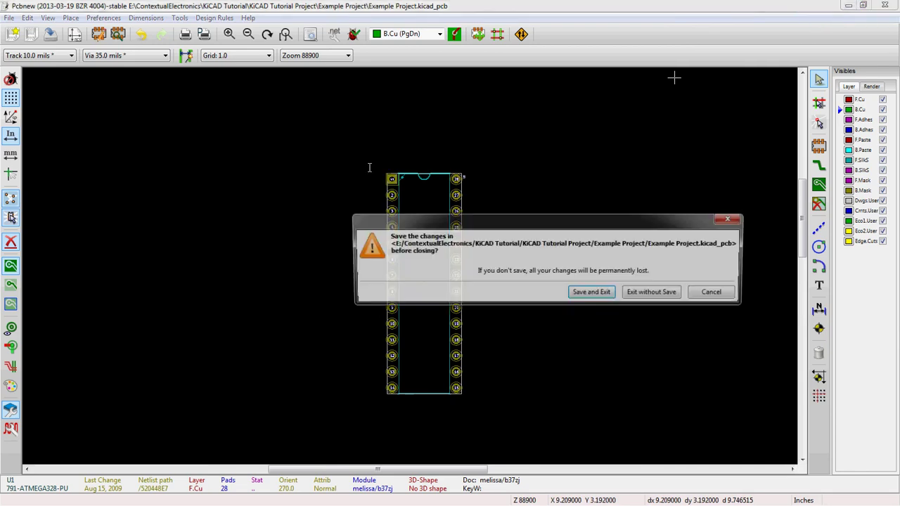
click(595, 294)
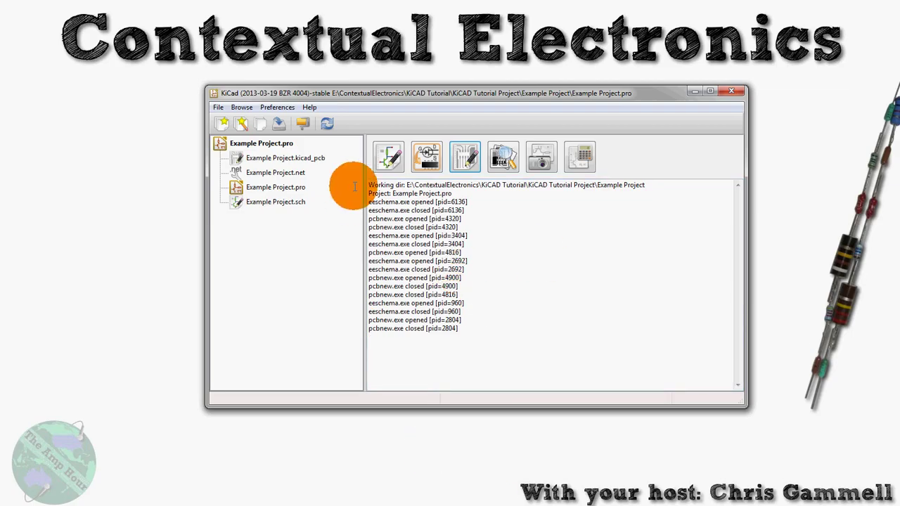
click(387, 156)
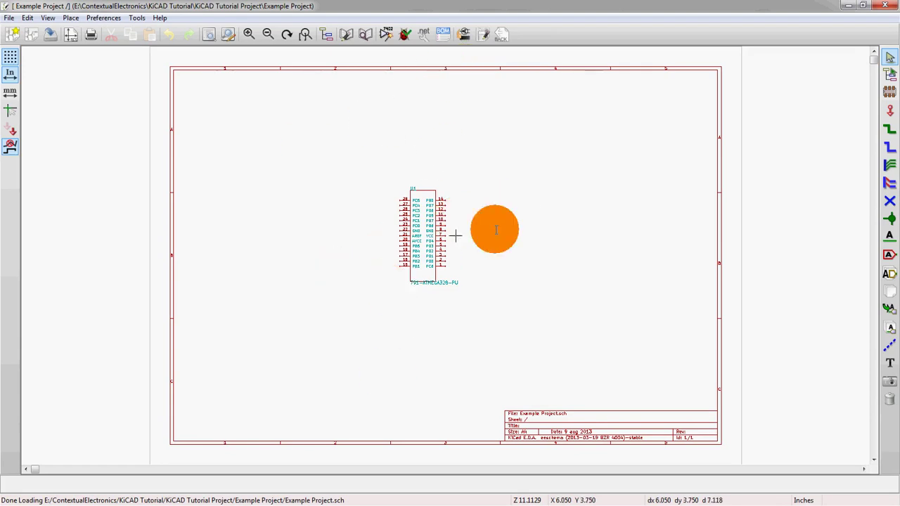
- Place the 783-XC6SLX9-3TQG144C component from the CircuitHub library on the schematic, to the right of U1
key(a)
click(503, 282)
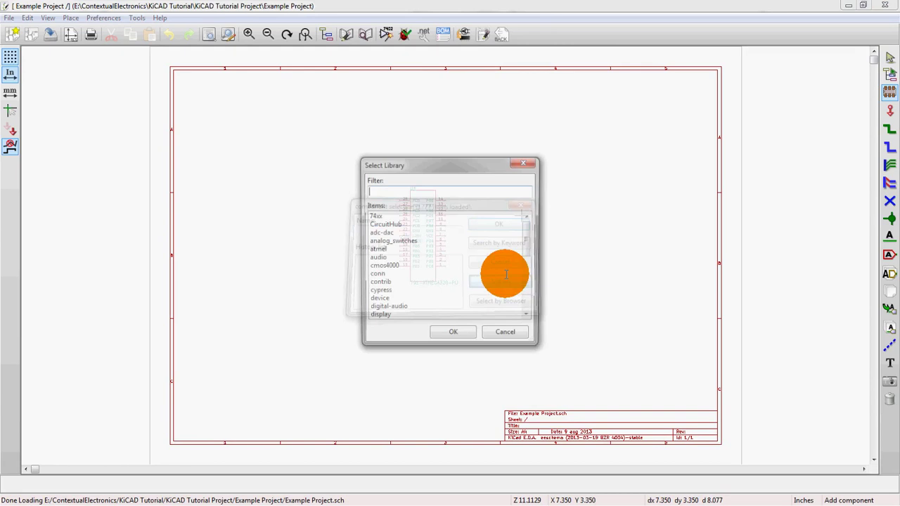
double_click(398, 223)
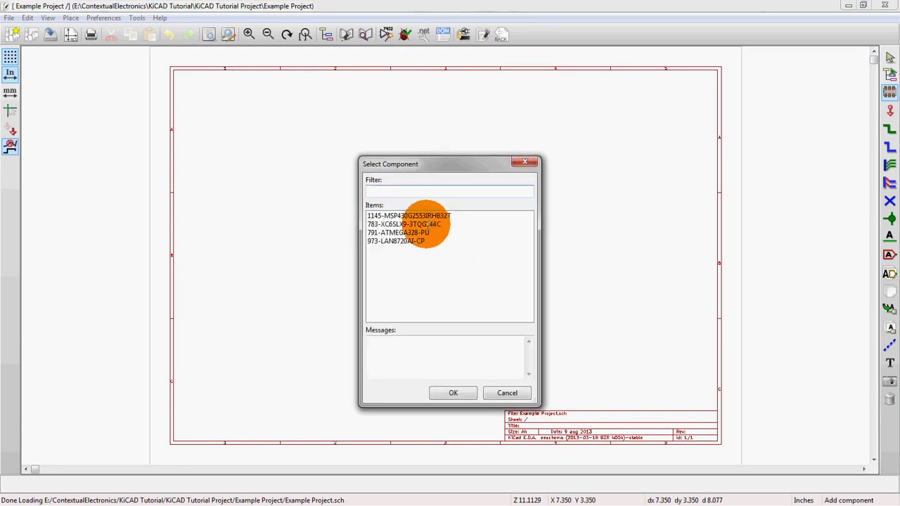
click(411, 224)
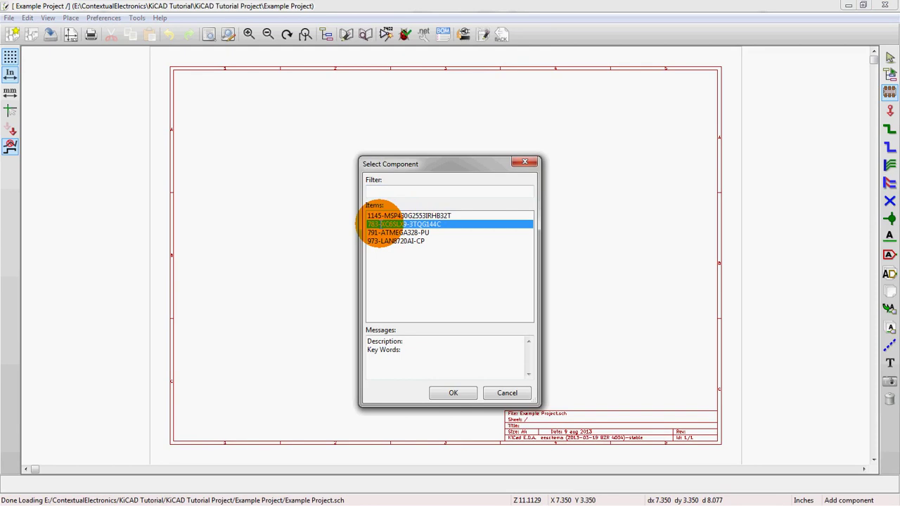
double_click(379, 224)
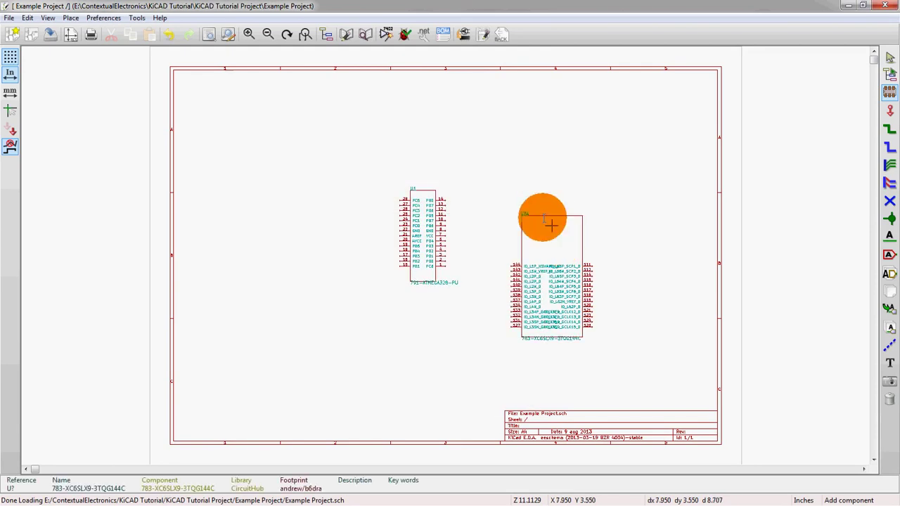
scroll(538, 219, up, 2)
scroll(452, 338, down, 1)
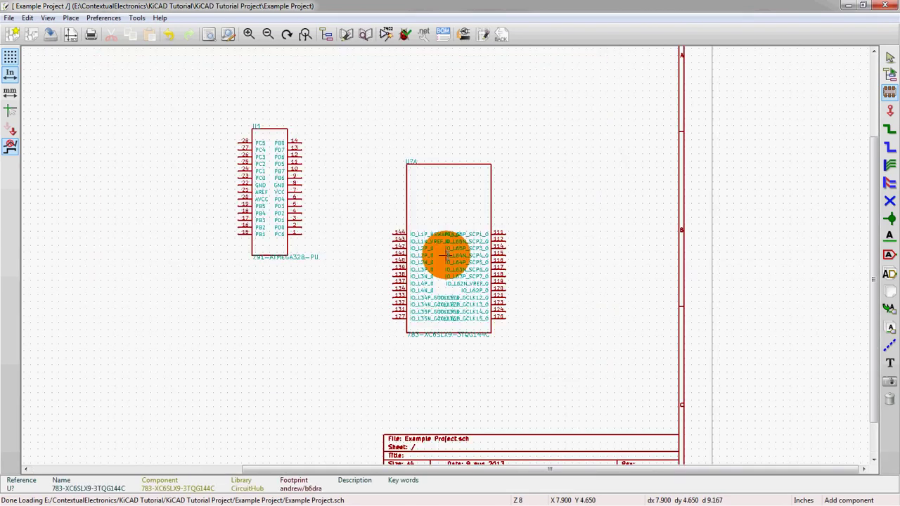
scroll(448, 254, up, 1)
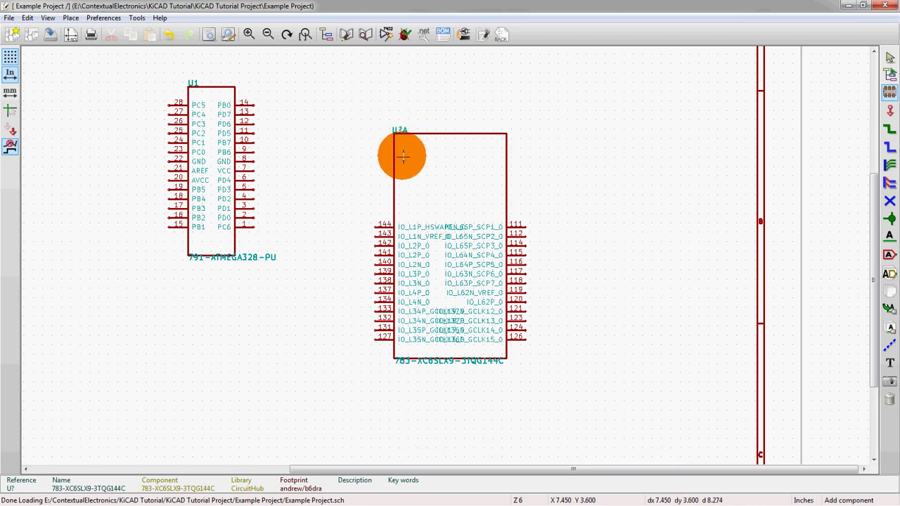
- Copy the 783-XC6SLX9-3TQG144C symbol to the right of the original and set the copy to Unit 6 F
key(c)
click(599, 142)
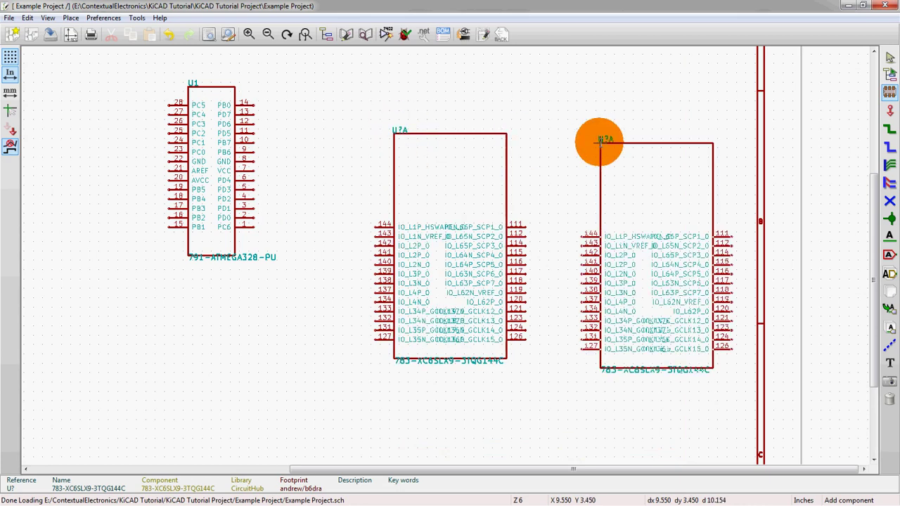
right_click(613, 175)
mouse_move(639, 259)
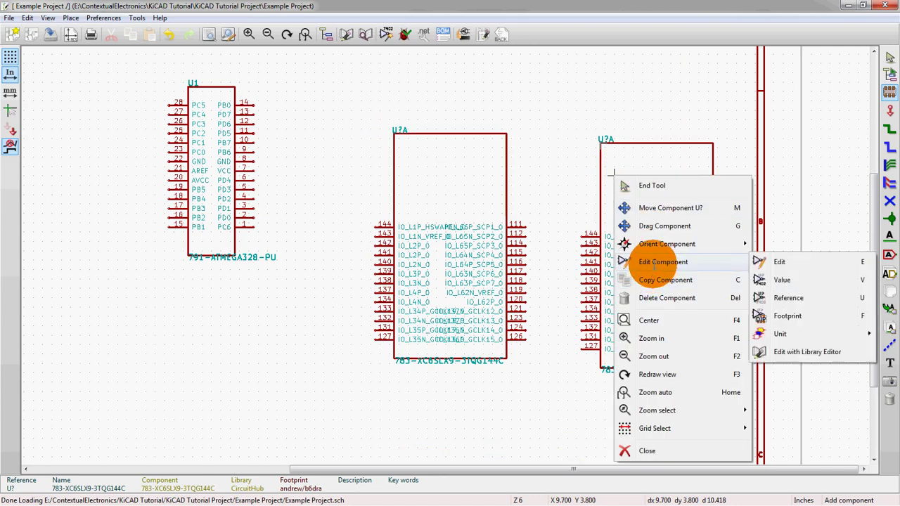
mouse_move(802, 331)
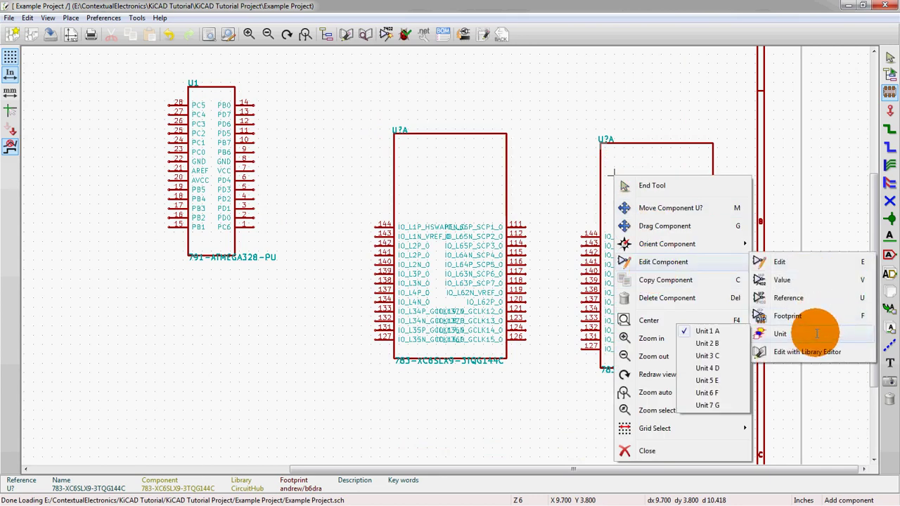
click(707, 393)
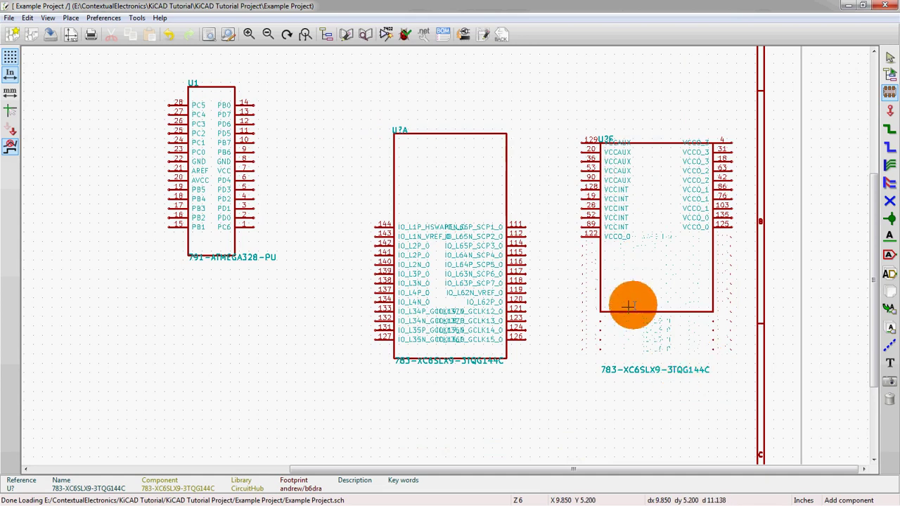
- Save the schematic and generate its Pcbnew netlist in advanced format as Example Project.net
scroll(630, 302, down, 1)
scroll(424, 247, up, 1)
scroll(432, 255, down, 1)
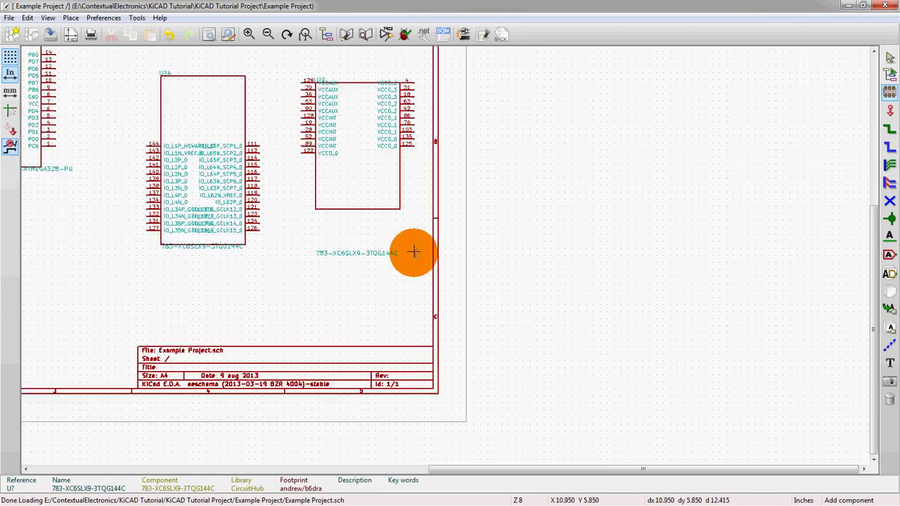
scroll(396, 262, down, 1)
scroll(74, 141, down, 1)
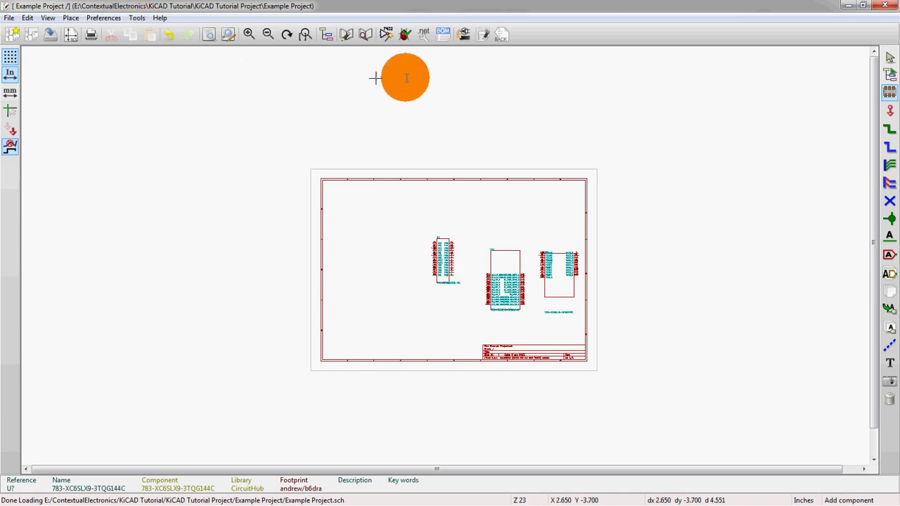
key(ctrl+s)
click(424, 34)
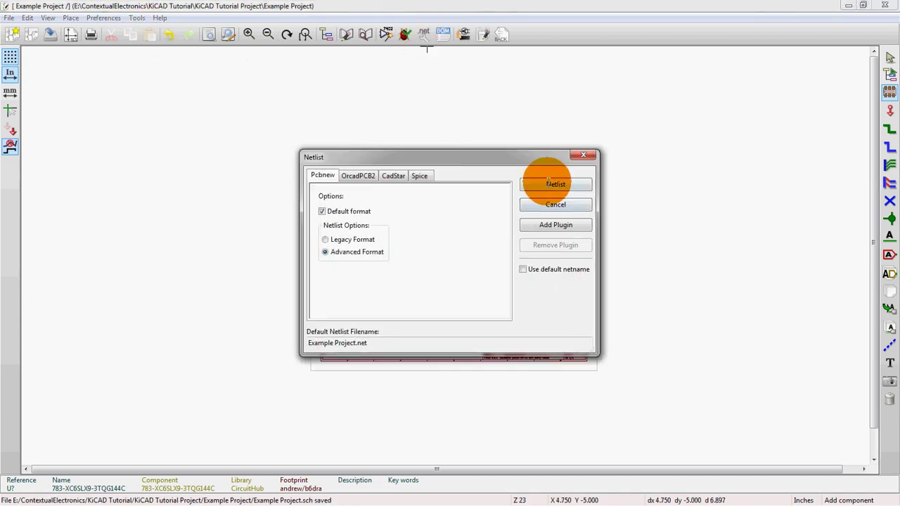
click(553, 185)
click(665, 418)
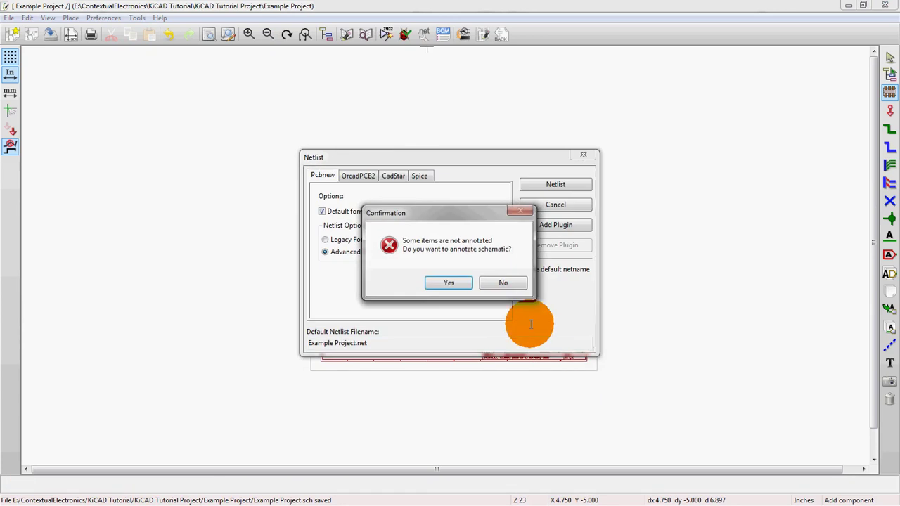
- Annotate only the unannotated components on the entire schematic, sorted by X position and using the first free number
click(453, 283)
click(509, 373)
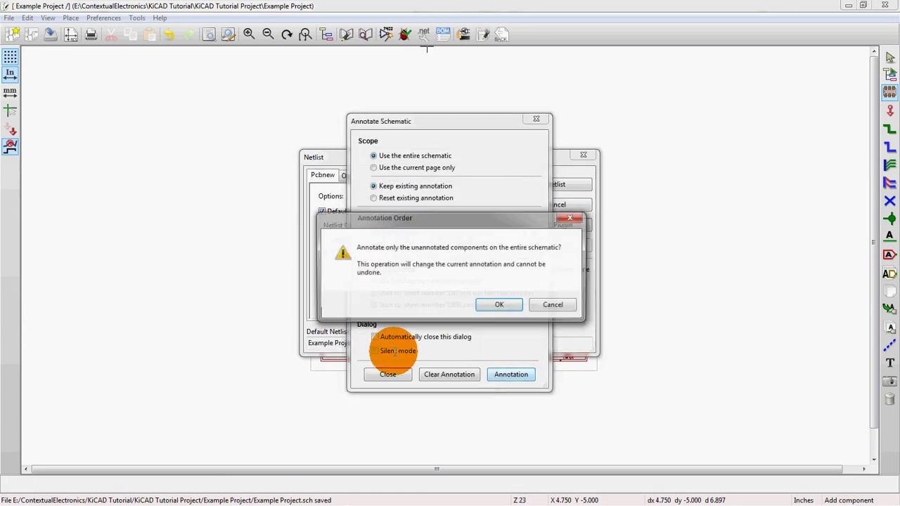
click(498, 305)
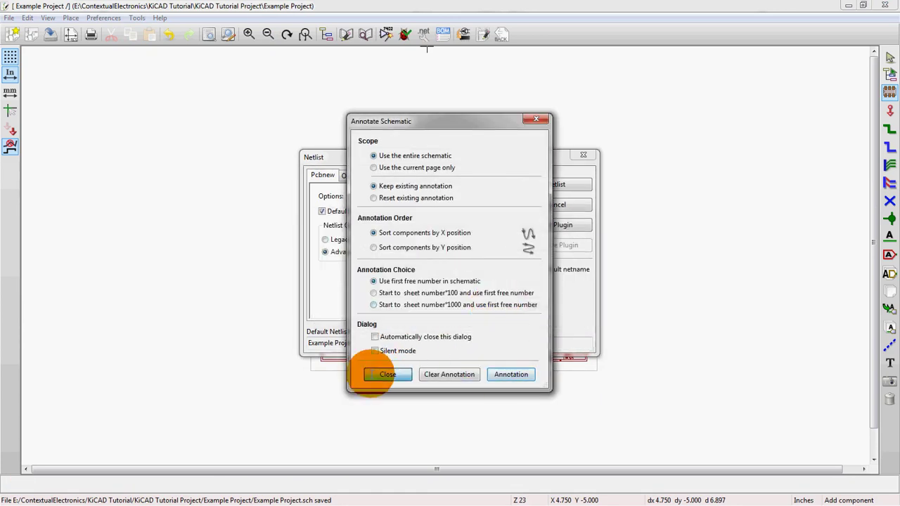
click(388, 374)
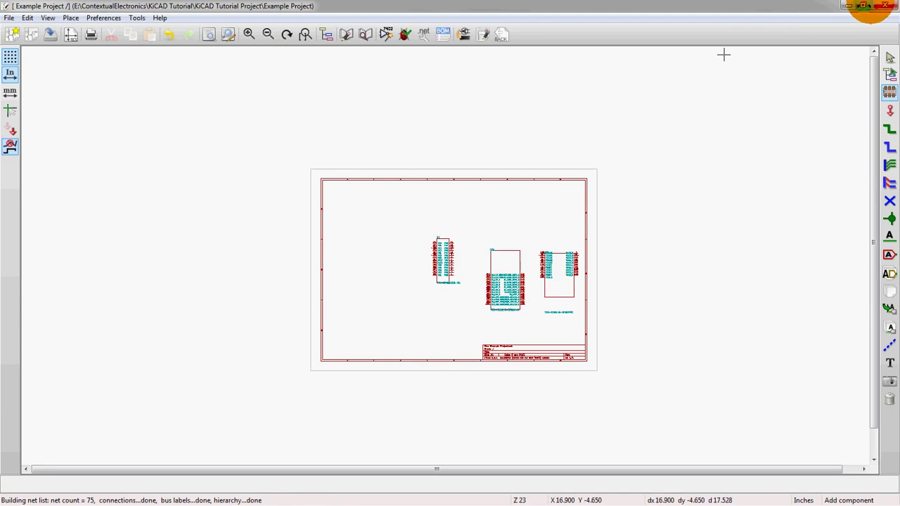
- Save and close the schematic, and reopen the project's board in Pcbnew
click(885, 6)
click(571, 293)
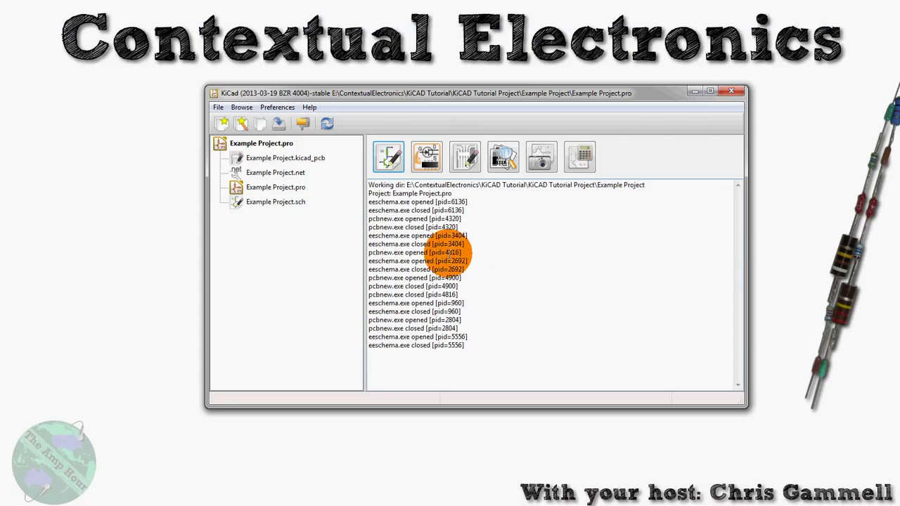
click(465, 156)
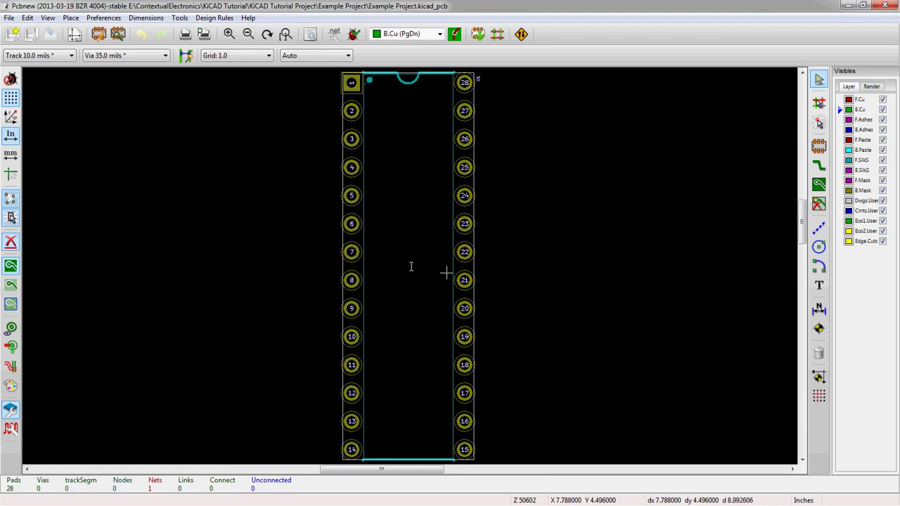
- Read the updated current netlist into the board, keeping the existing modules and extra footprints, and close the netlist settings
scroll(446, 272, down, 3)
scroll(464, 254, up, 1)
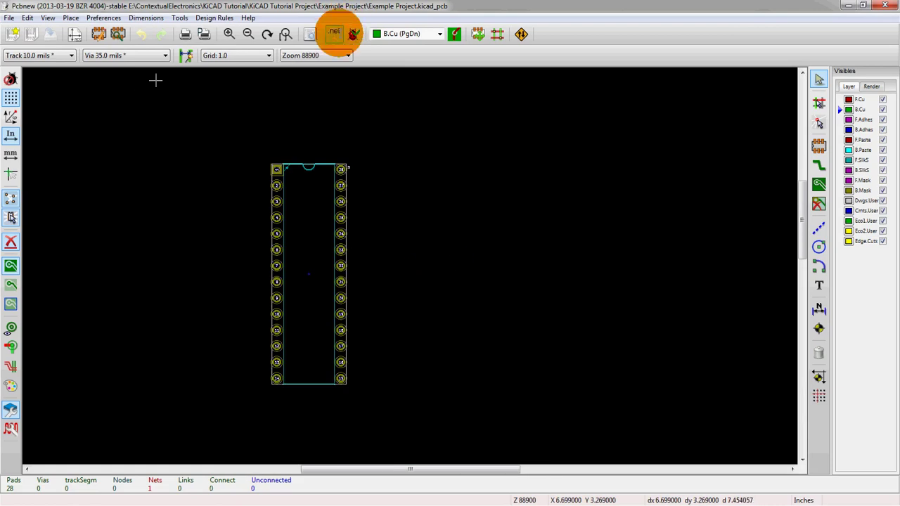
click(334, 33)
click(281, 113)
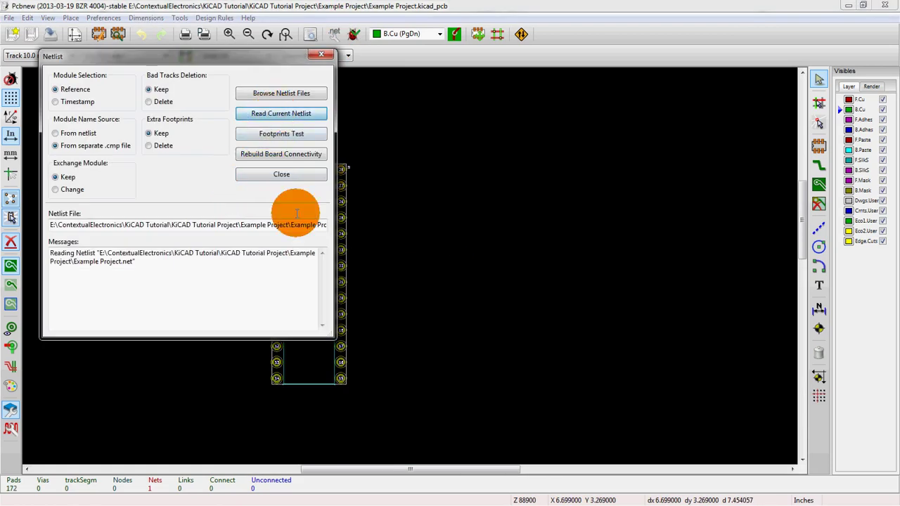
click(321, 54)
- Move the imported U2 footprint from the sheet frame's upper-left corner to just right of the U1 footprint
scroll(394, 255, down, 4)
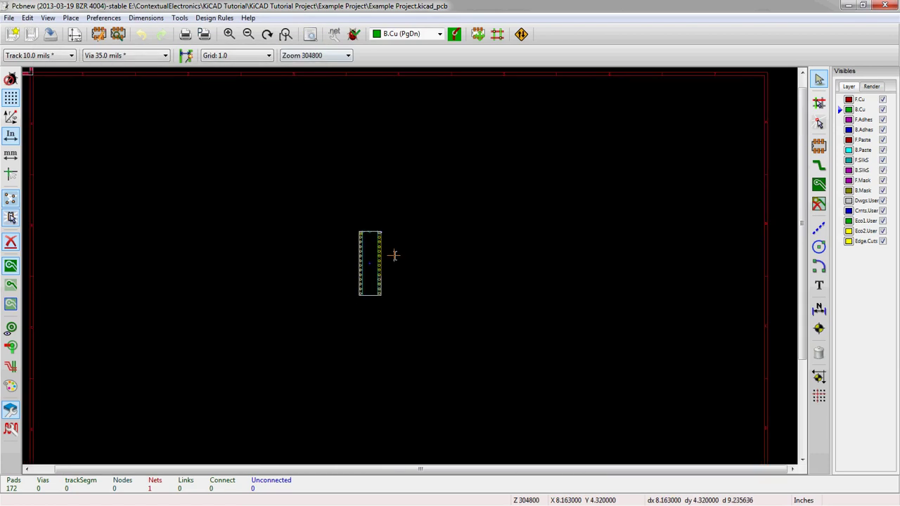
scroll(239, 175, up, 1)
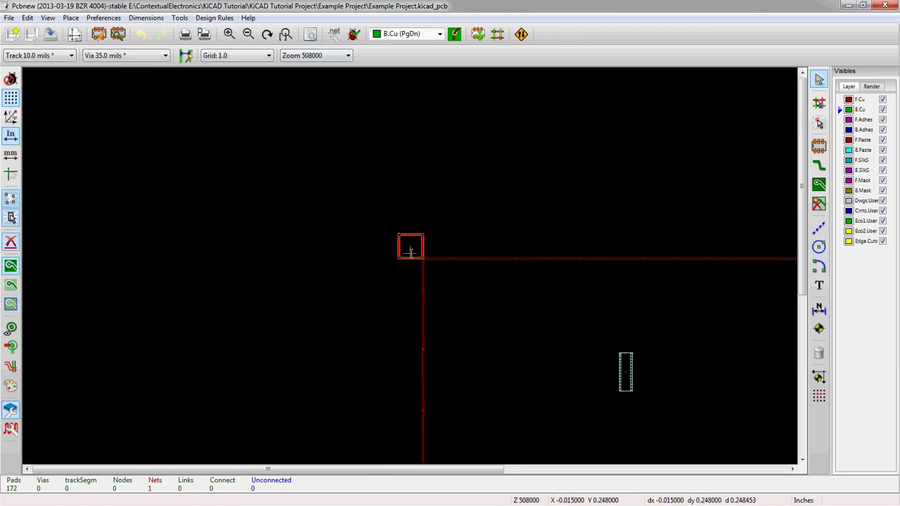
click(410, 252)
scroll(432, 263, down, 2)
scroll(422, 267, up, 4)
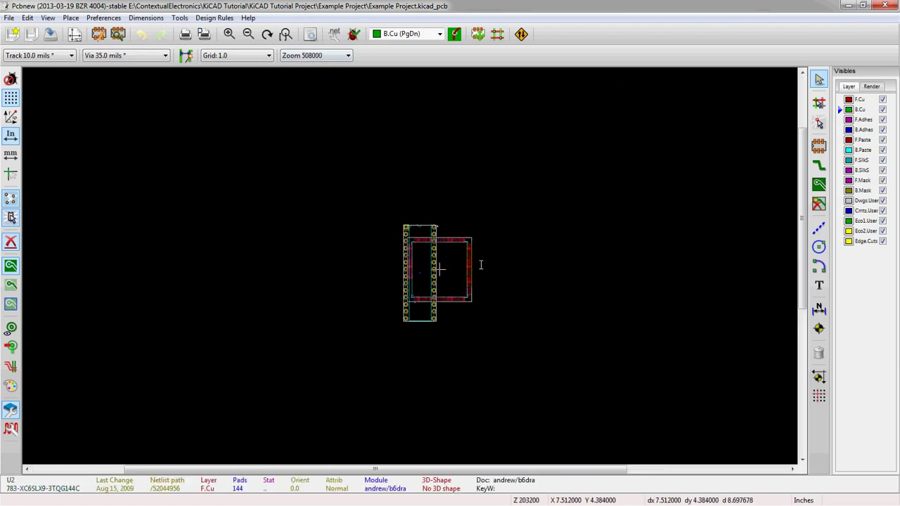
scroll(443, 267, up, 5)
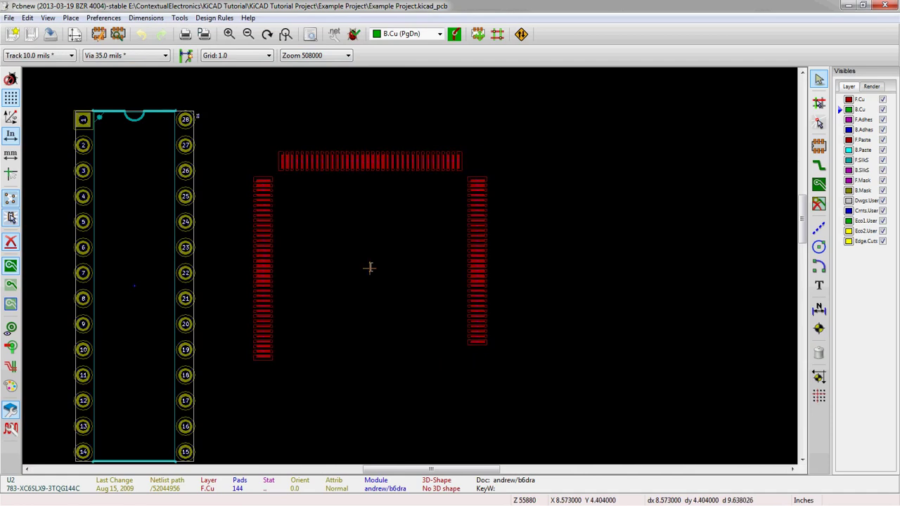
scroll(370, 268, down, 2)
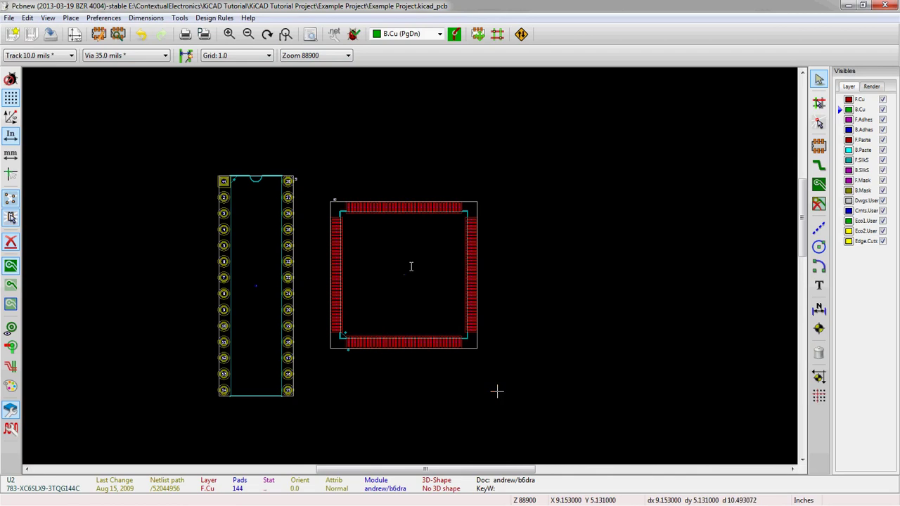
scroll(412, 266, down, 3)
scroll(328, 227, up, 2)
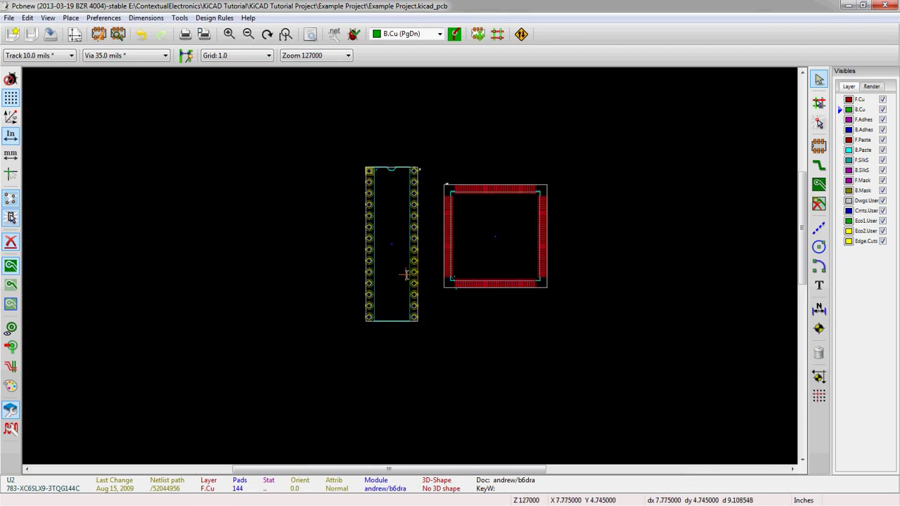